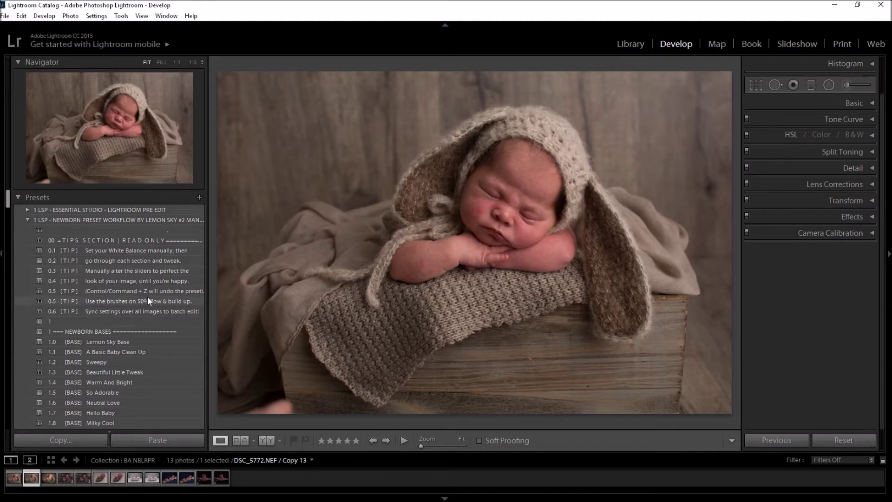
{"action": "scroll", "coordinate": [8, 201], "scroll_direction": "down", "scroll_amount": 5}
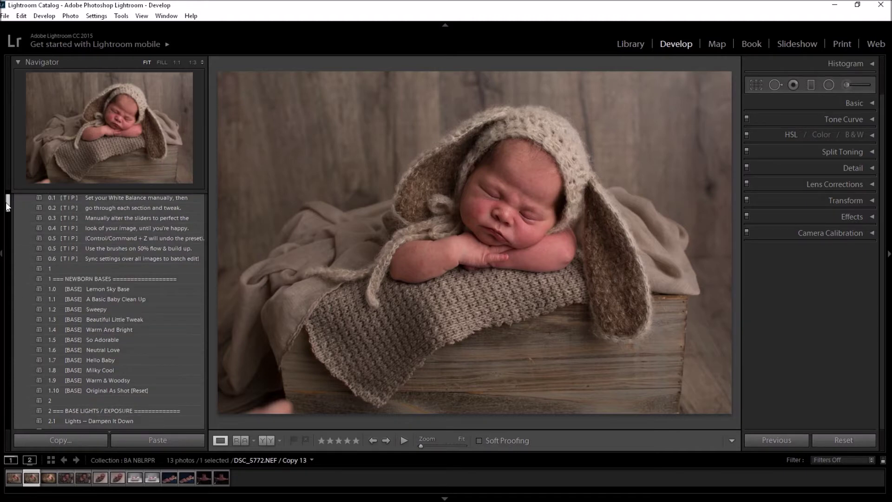
{"action": "scroll", "coordinate": [8, 200], "scroll_direction": "up", "scroll_amount": 5}
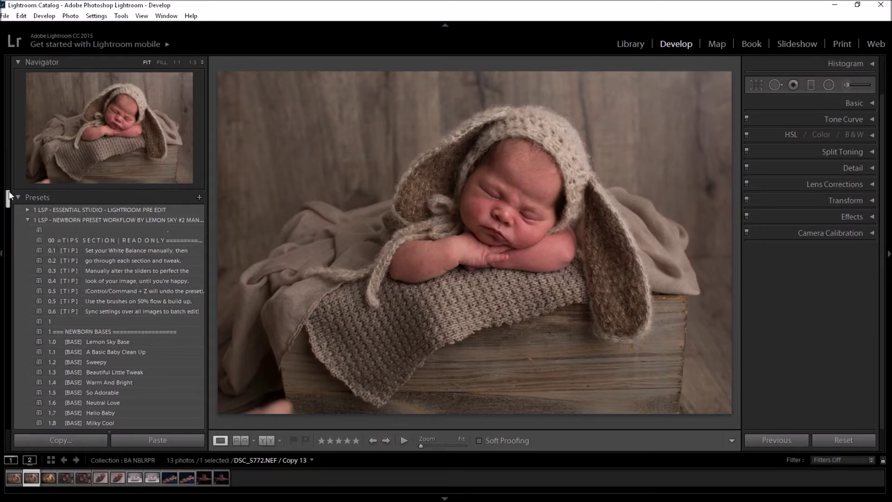
{"action": "scroll", "coordinate": [10, 193], "scroll_direction": "down", "scroll_amount": 3}
{"action": "scroll", "coordinate": [9, 195], "scroll_direction": "up", "scroll_amount": 3}
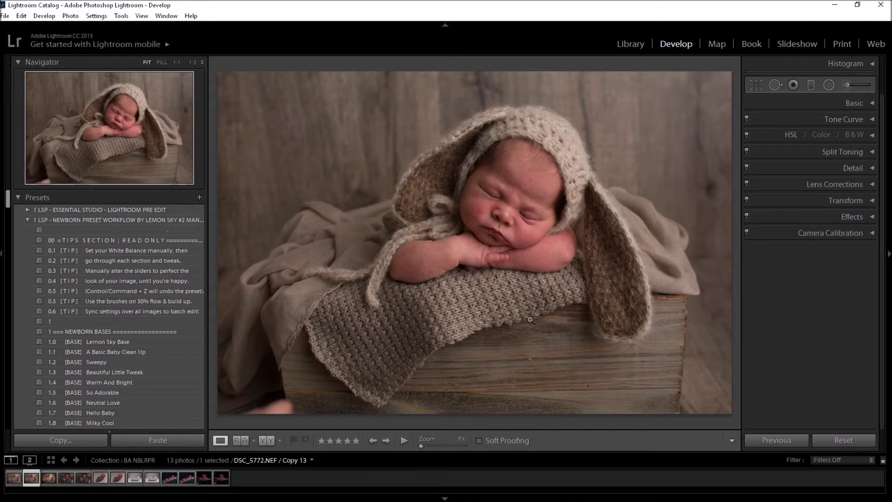
Step: Examine the skin on the baby's face and arm at 1:1 zoom, and return to the full image view
{"action": "left_click", "coordinate": [505, 209]}
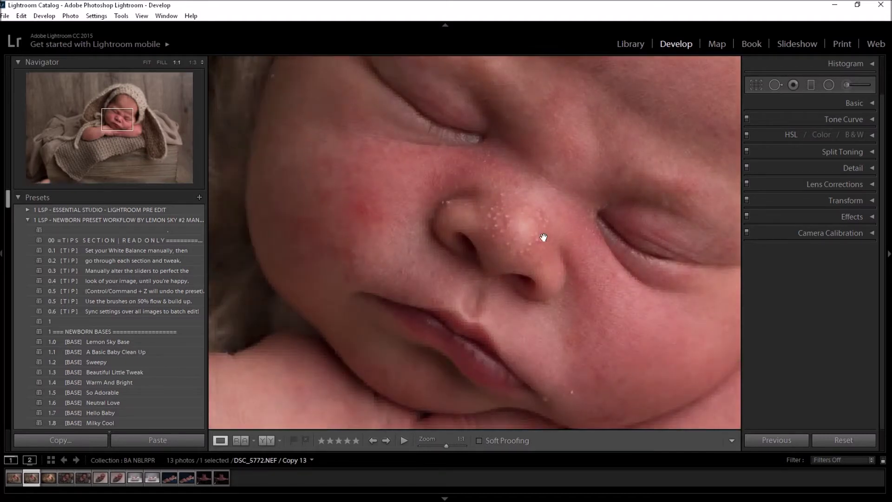
{"action": "left_click_drag", "start_coordinate": [520, 205], "coordinate": [477, 199]}
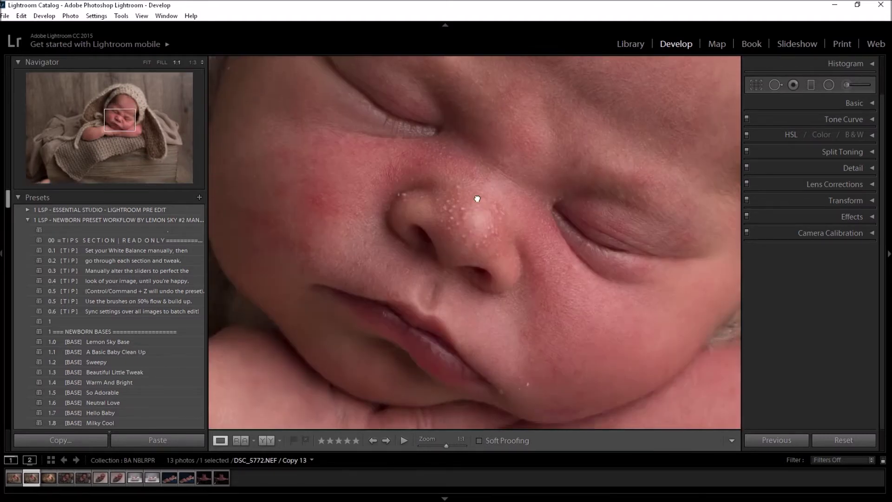
{"action": "mouse_move", "coordinate": [351, 334]}
{"action": "left_mouse_down"}
{"action": "mouse_move", "coordinate": [487, 263]}
{"action": "mouse_move", "coordinate": [470, 258]}
{"action": "mouse_move", "coordinate": [358, 321]}
{"action": "left_mouse_up"}
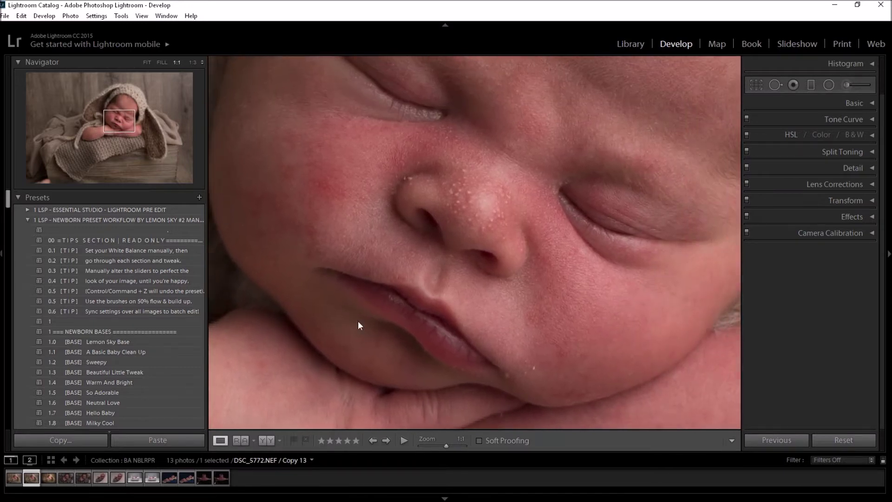
{"action": "left_click_drag", "start_coordinate": [505, 221], "coordinate": [506, 269]}
{"action": "left_click_drag", "start_coordinate": [486, 205], "coordinate": [478, 244]}
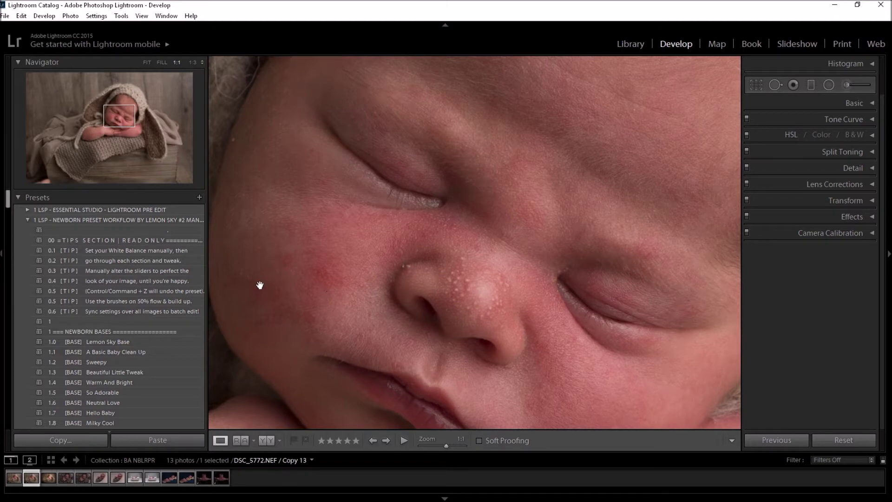
{"action": "left_click_drag", "start_coordinate": [338, 313], "coordinate": [488, 169]}
{"action": "left_click_drag", "start_coordinate": [347, 397], "coordinate": [571, 302]}
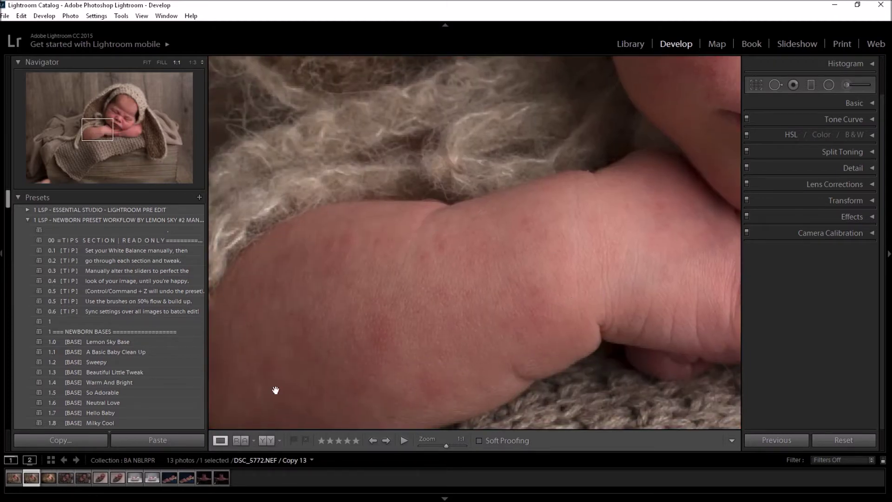
{"action": "left_click", "coordinate": [531, 305]}
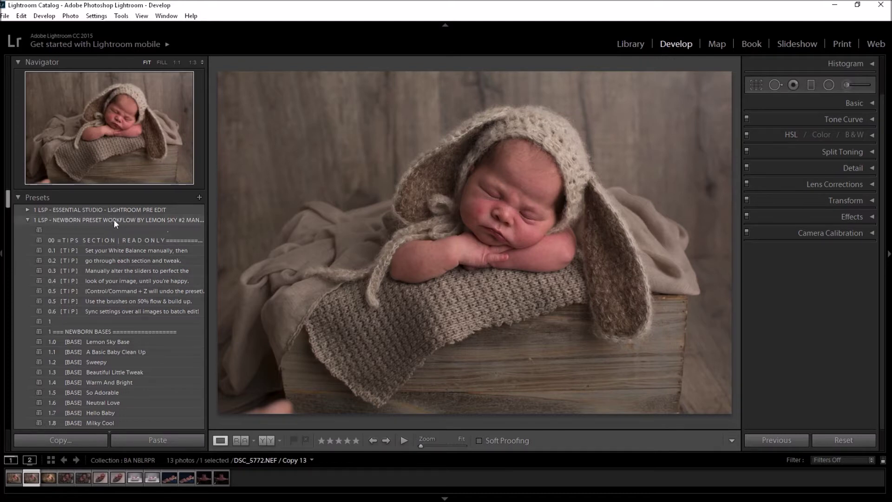
{"action": "mouse_move", "coordinate": [8, 195]}
{"action": "left_mouse_down"}
{"action": "mouse_move", "coordinate": [6, 256]}
{"action": "mouse_move", "coordinate": [2, 208]}
{"action": "left_mouse_up"}
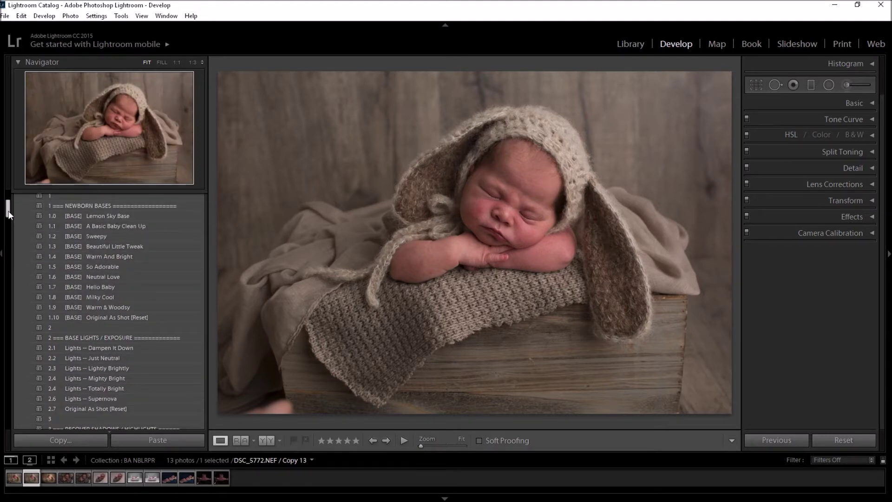
{"action": "left_click_drag", "start_coordinate": [7, 214], "coordinate": [4, 207]}
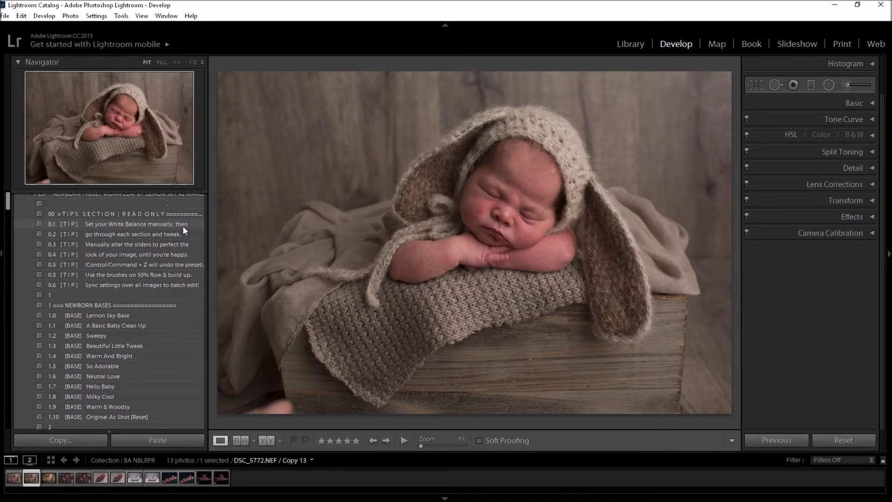
{"action": "left_click", "coordinate": [869, 103]}
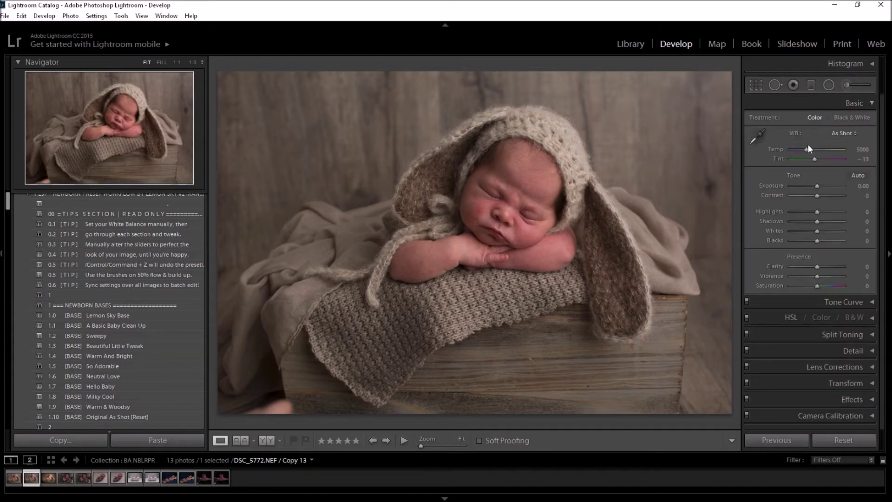
{"action": "left_click", "coordinate": [751, 137]}
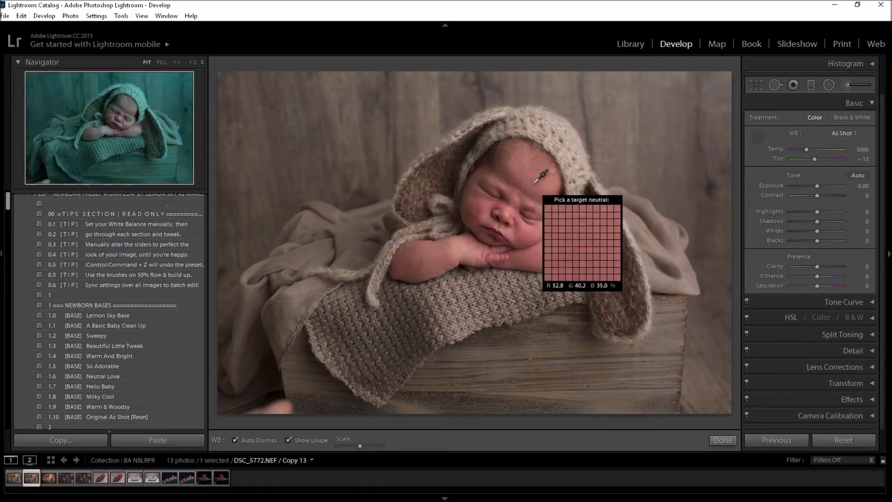
{"action": "left_click", "coordinate": [760, 135]}
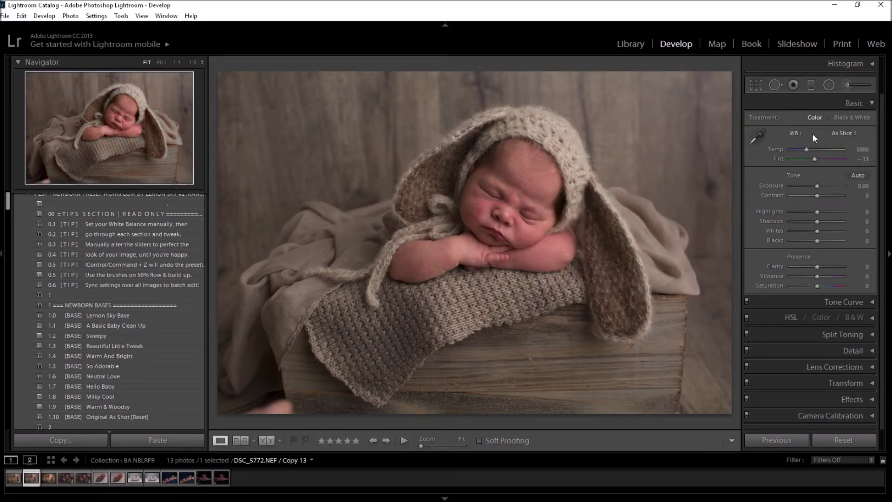
{"action": "left_click", "coordinate": [876, 103]}
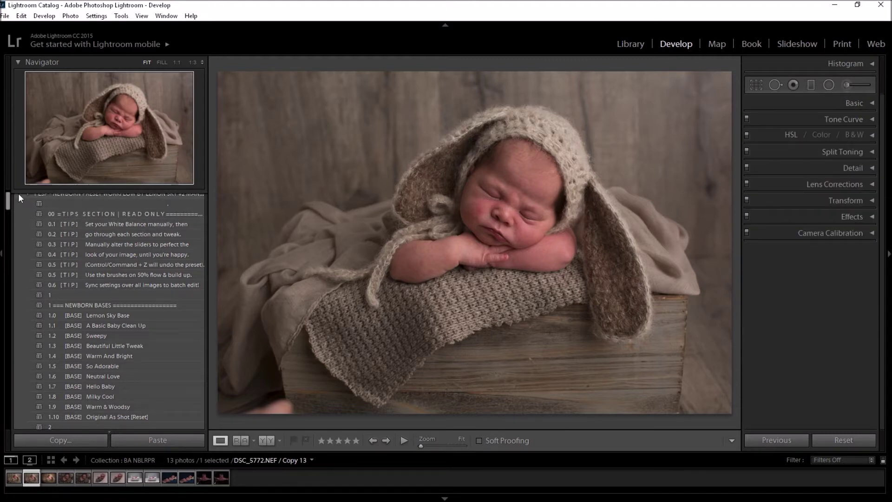
Step: Apply the newborn base preset 1.2 [BASE] Sweepy to the baby photo
{"action": "left_click_drag", "start_coordinate": [6, 201], "coordinate": [7, 207]}
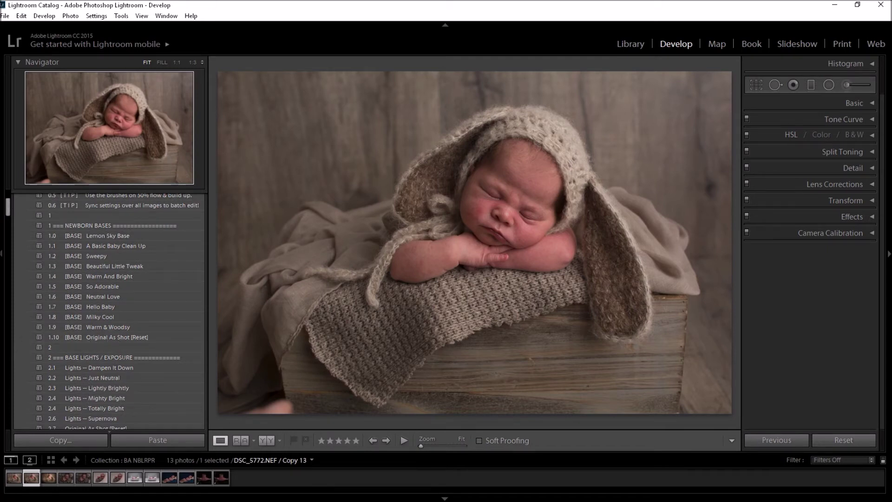
{"action": "left_click_drag", "start_coordinate": [9, 209], "coordinate": [8, 218]}
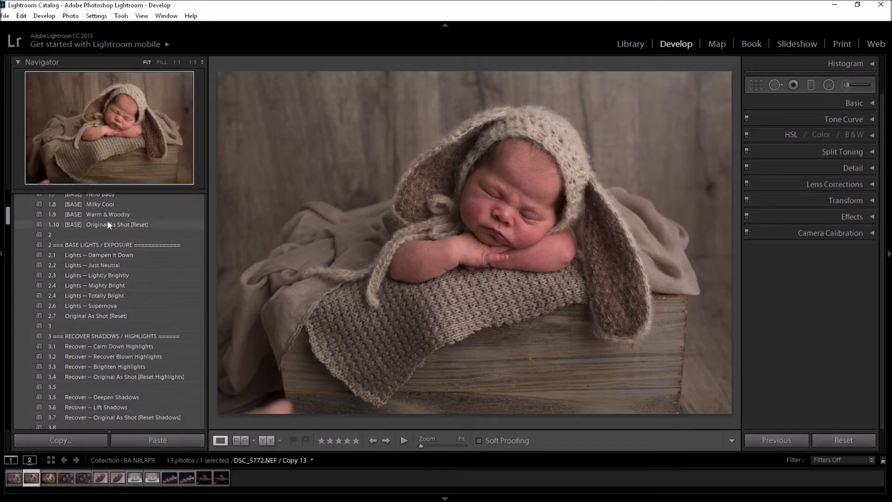
{"action": "left_click_drag", "start_coordinate": [6, 223], "coordinate": [7, 212]}
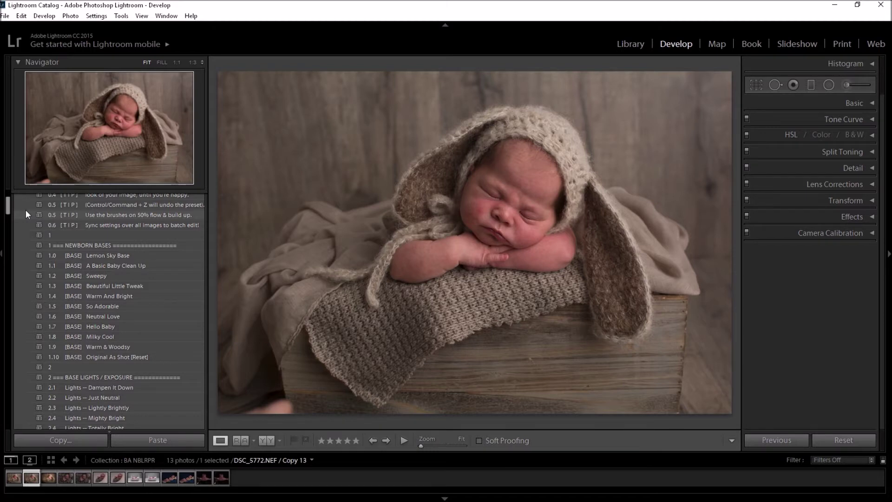
{"action": "left_click_drag", "start_coordinate": [6, 207], "coordinate": [9, 212]}
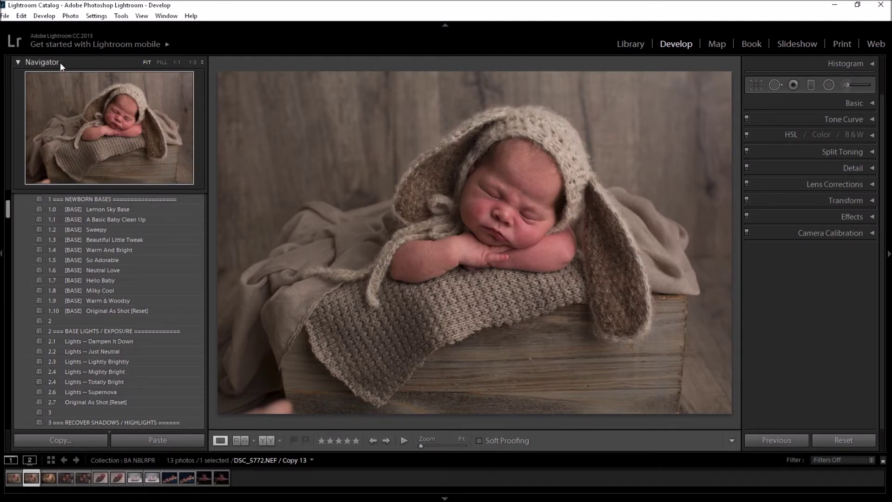
{"action": "left_click", "coordinate": [114, 229]}
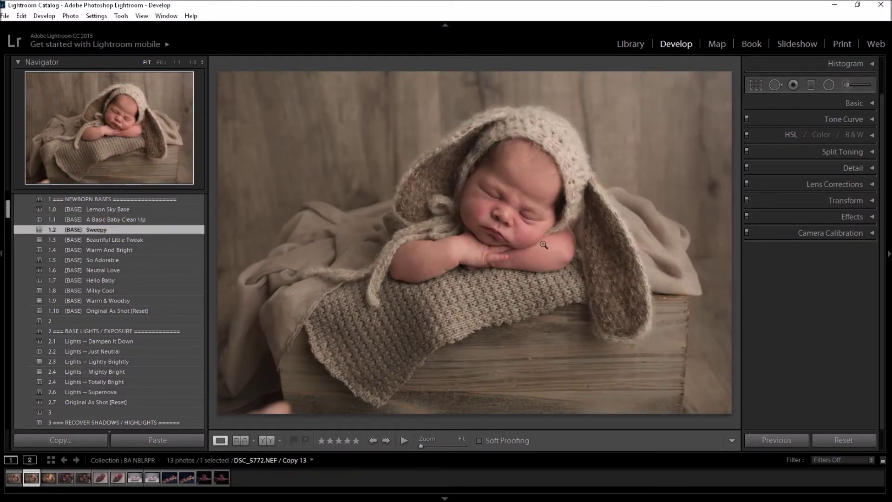
Step: Compare the unedited first copy of the baby photo with the second, edited copy, and end on the edited one
{"action": "left_click", "coordinate": [14, 478]}
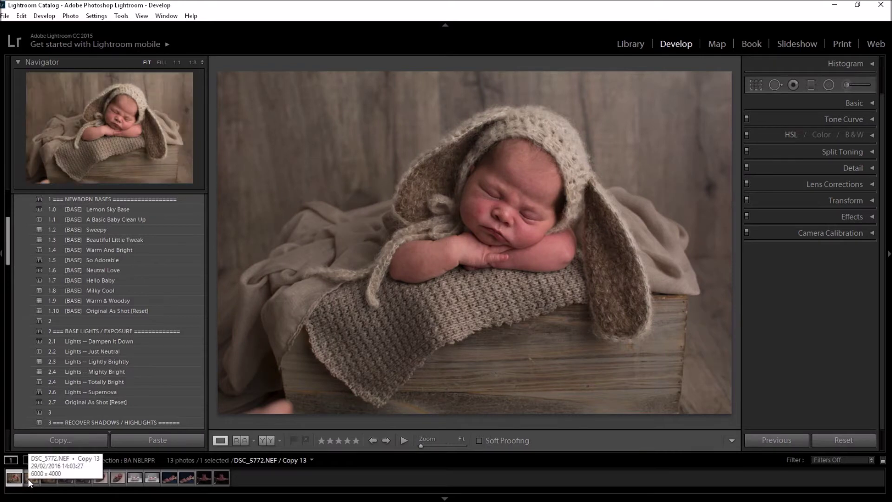
{"action": "left_click", "coordinate": [28, 478]}
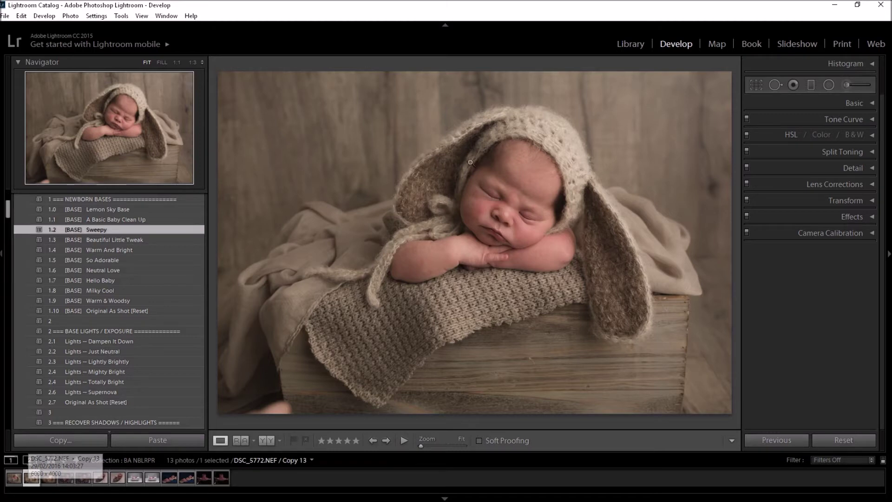
{"action": "left_click", "coordinate": [19, 478]}
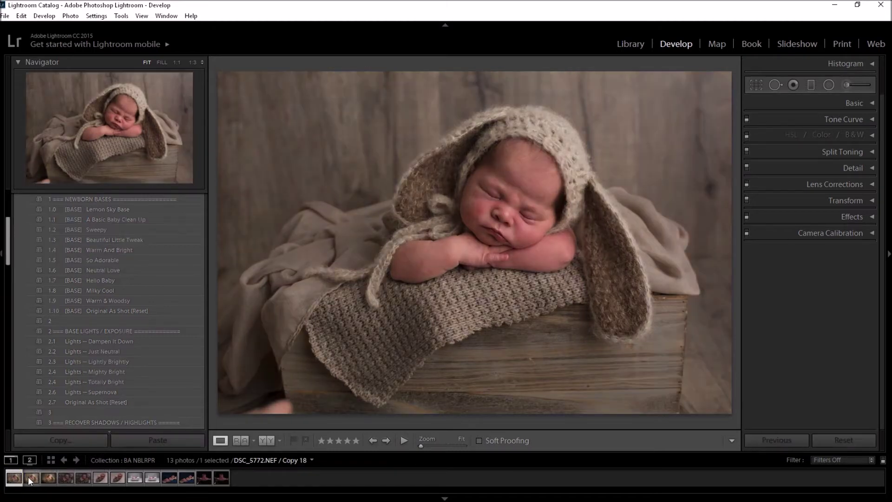
{"action": "left_click", "coordinate": [29, 479]}
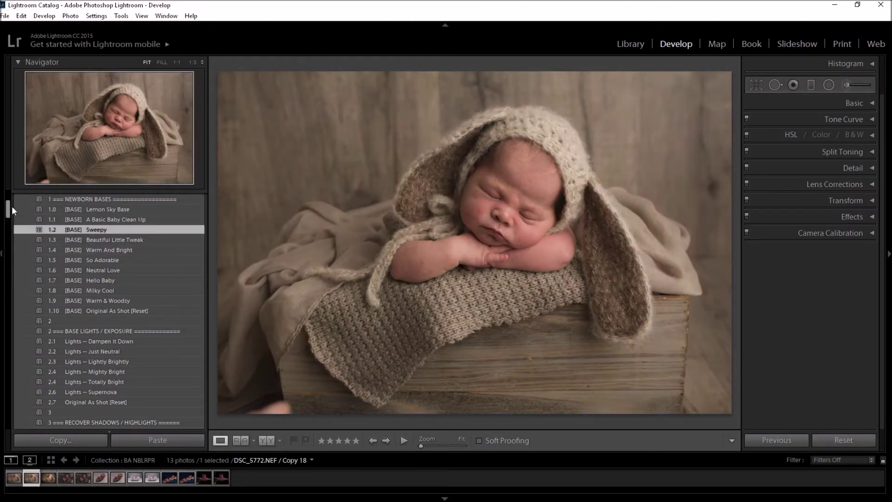
Step: Apply the preset 6.1 Vingette – Average to the edited baby photo
{"action": "left_click_drag", "start_coordinate": [8, 210], "coordinate": [8, 214]}
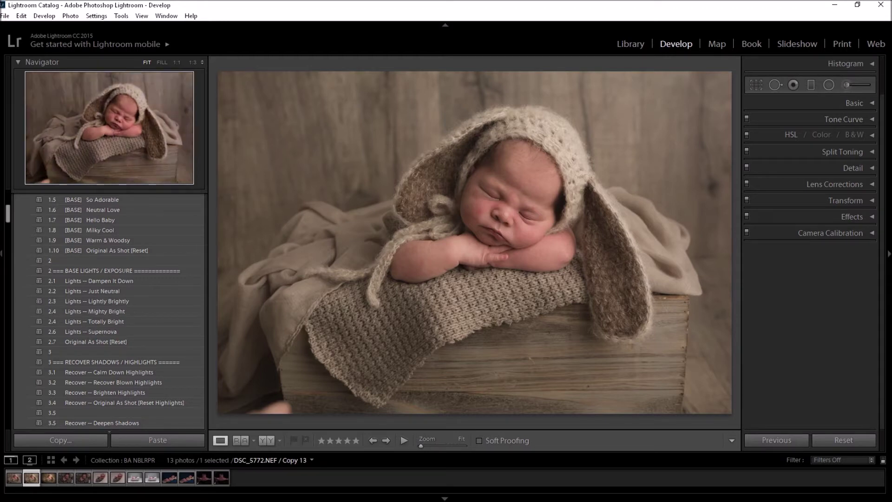
{"action": "left_click_drag", "start_coordinate": [8, 217], "coordinate": [8, 229]}
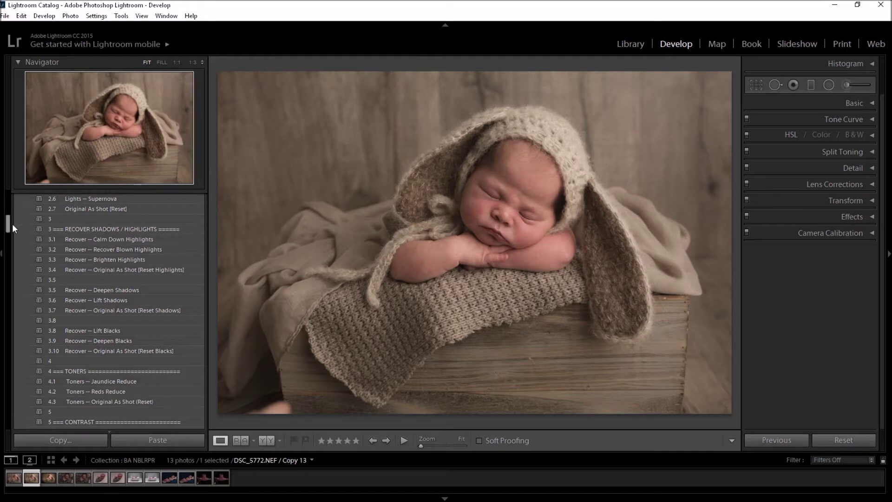
{"action": "left_click_drag", "start_coordinate": [12, 224], "coordinate": [10, 226]}
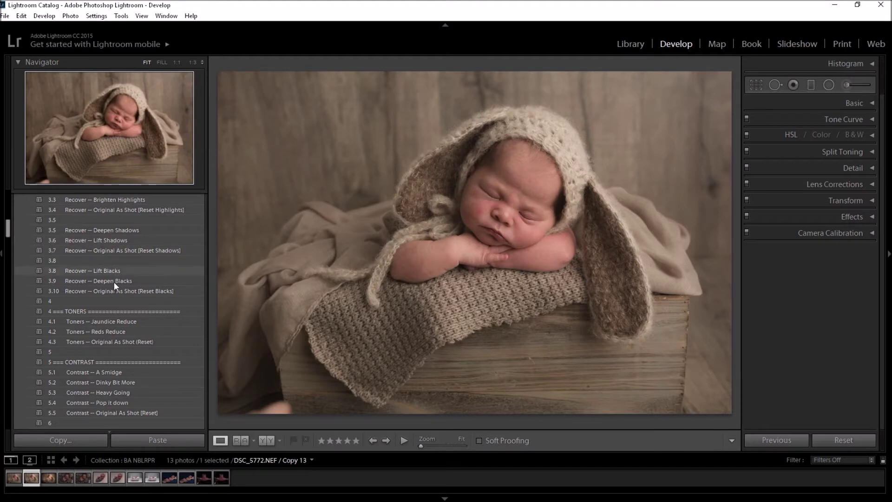
{"action": "left_click_drag", "start_coordinate": [8, 231], "coordinate": [10, 239]}
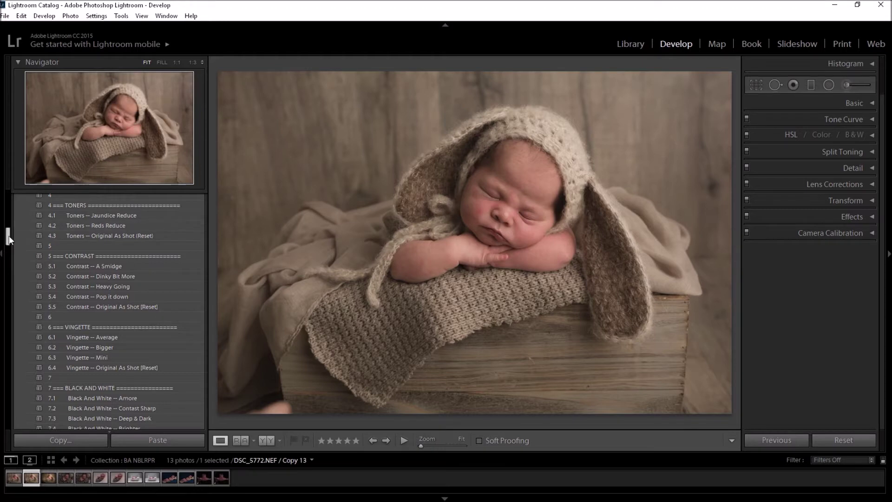
{"action": "scroll", "coordinate": [9, 240], "scroll_direction": "down", "scroll_amount": 1}
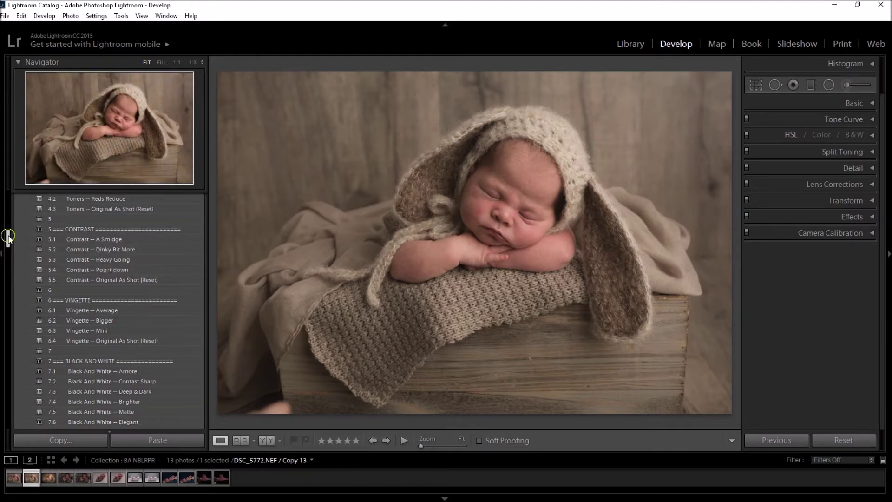
{"action": "left_click_drag", "start_coordinate": [8, 236], "coordinate": [9, 242]}
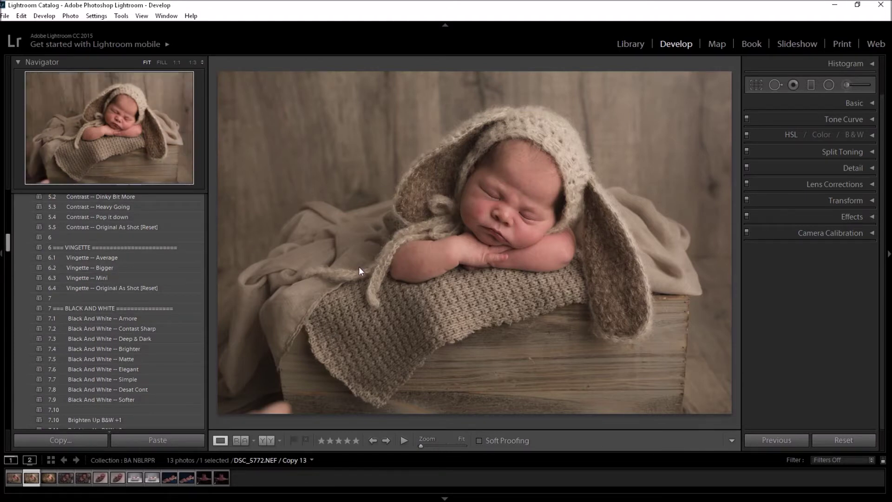
{"action": "left_click", "coordinate": [108, 257]}
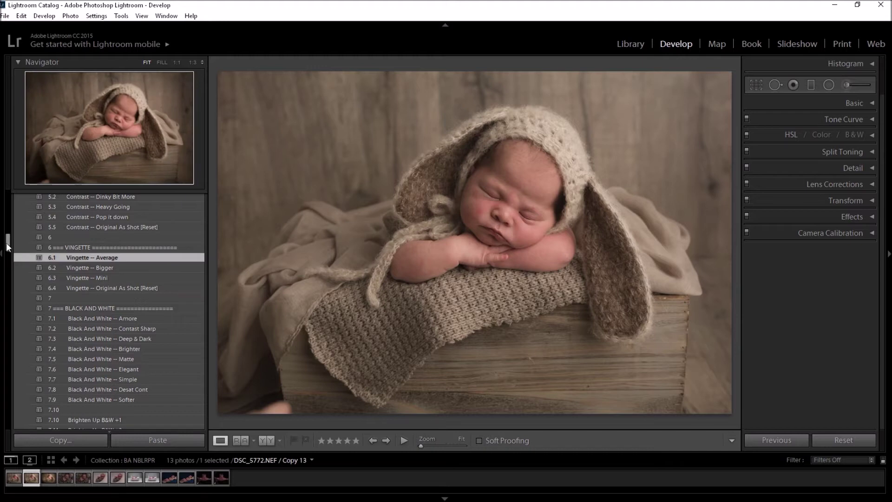
{"action": "left_click_drag", "start_coordinate": [7, 241], "coordinate": [7, 250]}
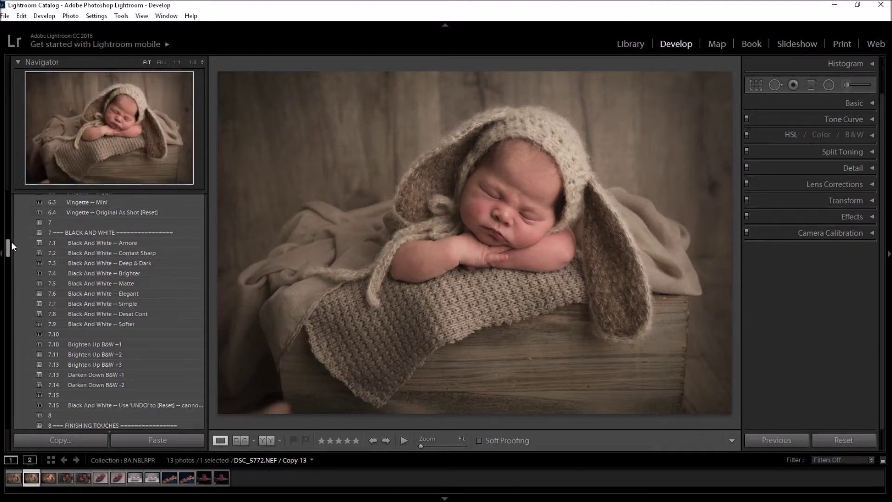
{"action": "left_click_drag", "start_coordinate": [8, 248], "coordinate": [8, 250]}
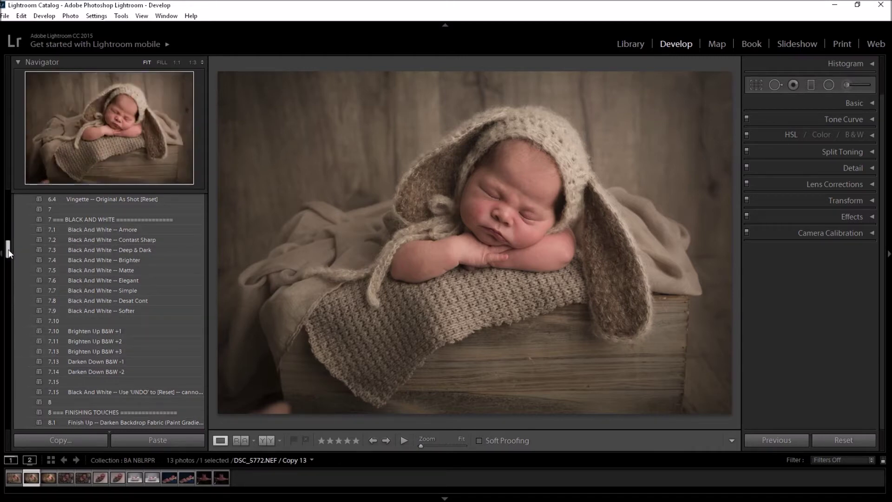
{"action": "left_click_drag", "start_coordinate": [8, 249], "coordinate": [8, 254]}
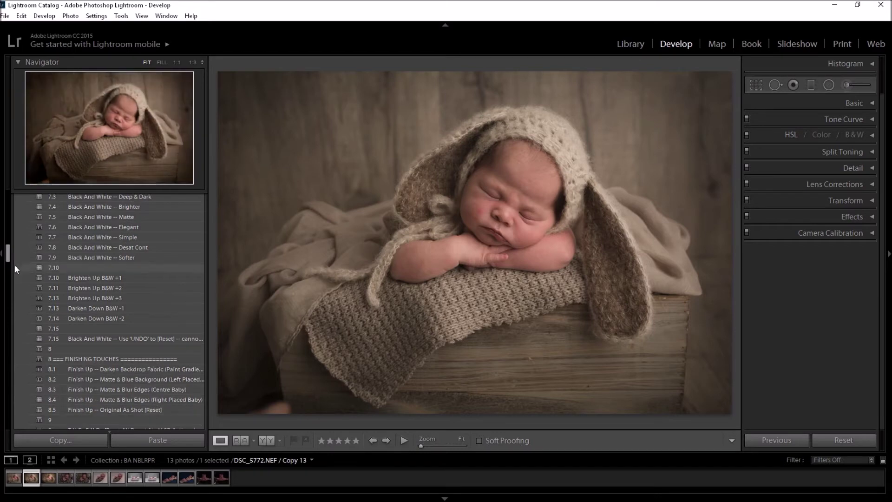
{"action": "mouse_move", "coordinate": [8, 253]}
{"action": "left_mouse_down"}
{"action": "mouse_move", "coordinate": [8, 230]}
{"action": "mouse_move", "coordinate": [8, 249]}
{"action": "left_mouse_up"}
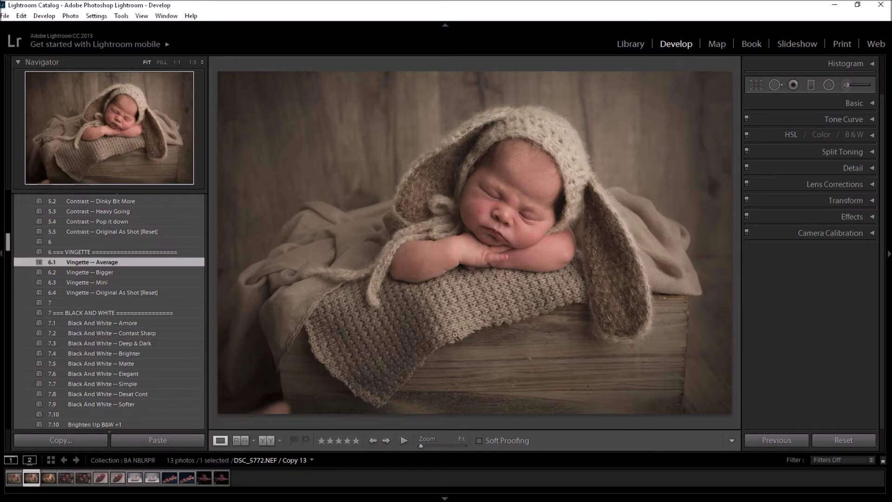
Step: Activate the Adjustment Brush and load the effect 05 LSP BABY - BRIGHTEN UP FACE
{"action": "left_click", "coordinate": [849, 85]}
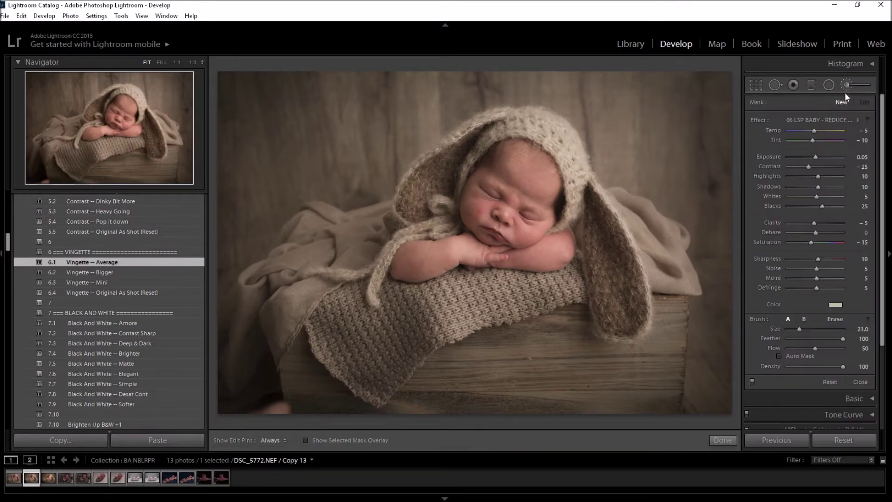
{"action": "left_click", "coordinate": [832, 120]}
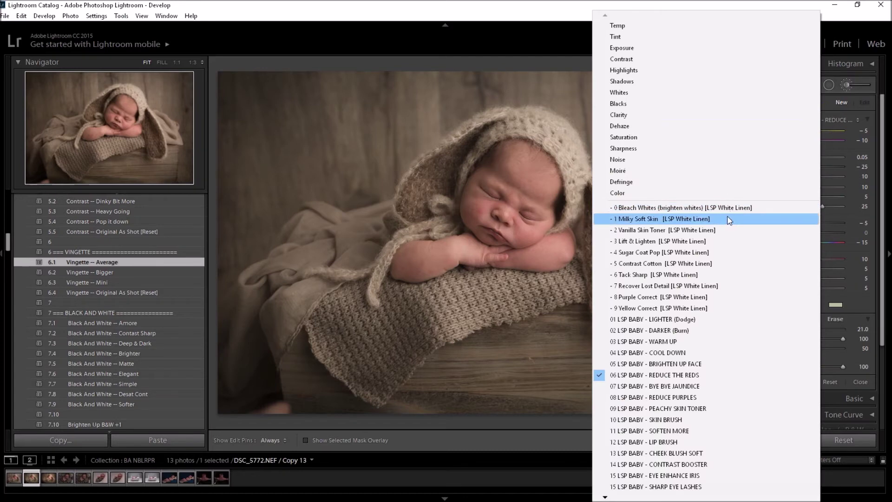
{"action": "left_click", "coordinate": [851, 85]}
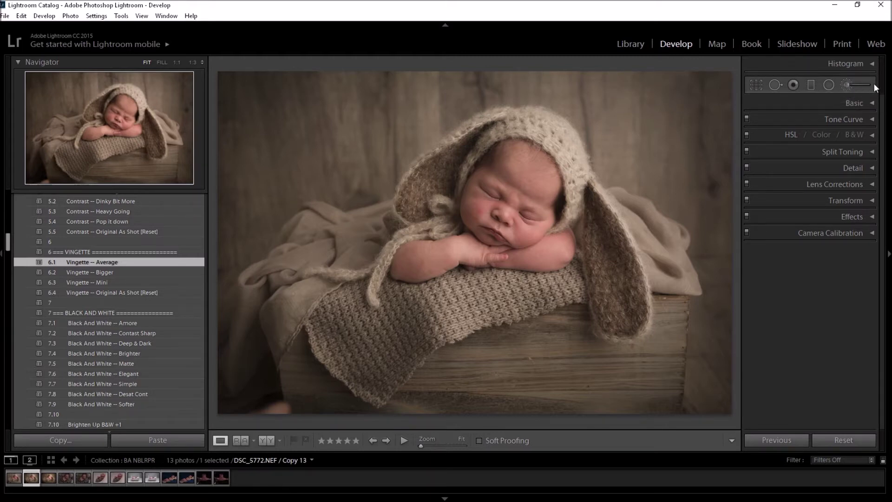
{"action": "left_click", "coordinate": [848, 84]}
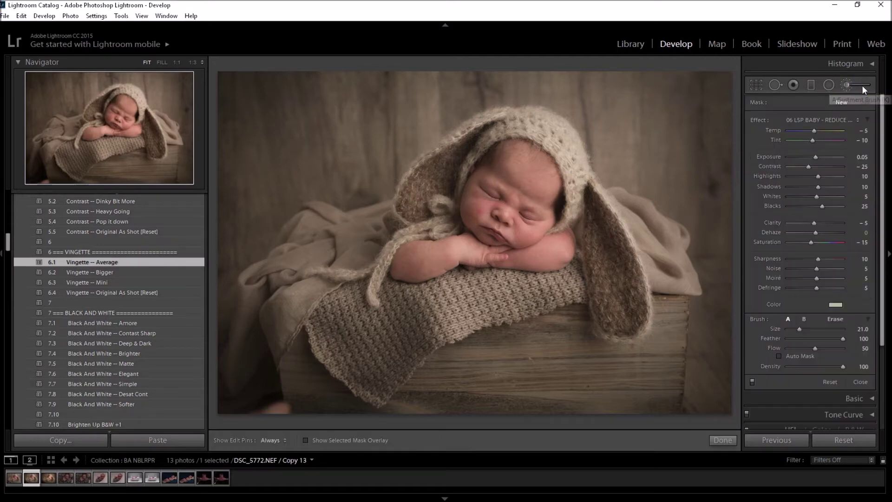
{"action": "left_click", "coordinate": [823, 119]}
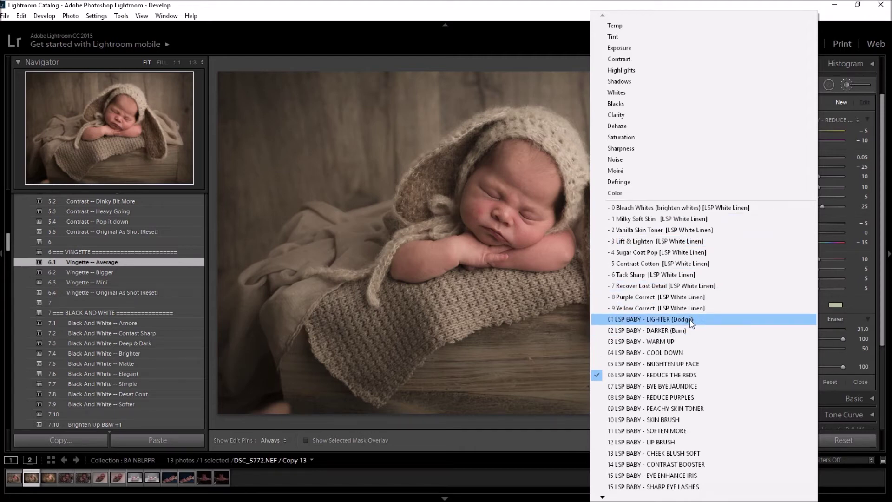
{"action": "mouse_move", "coordinate": [655, 498]}
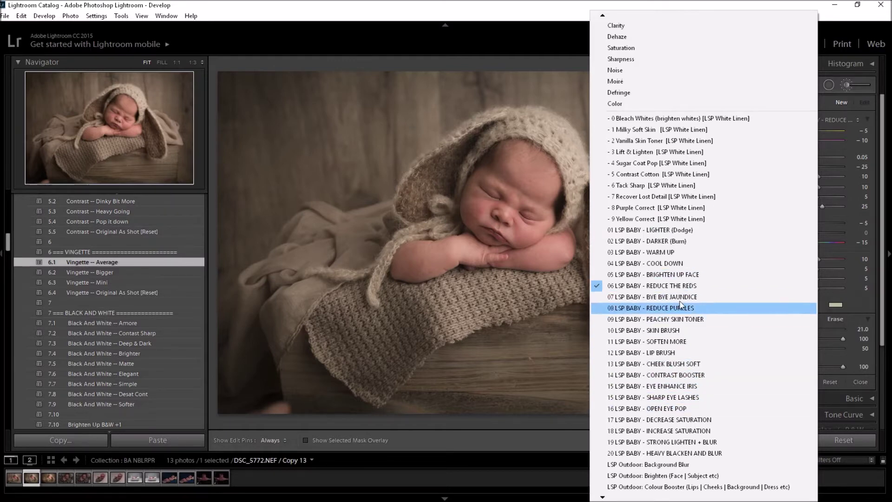
{"action": "left_click", "coordinate": [673, 274]}
Step: Set the painting brush to size 18 and the erase brush to size 15 with a flow of 73
{"action": "scroll", "coordinate": [546, 238], "scroll_direction": "up", "scroll_amount": 3}
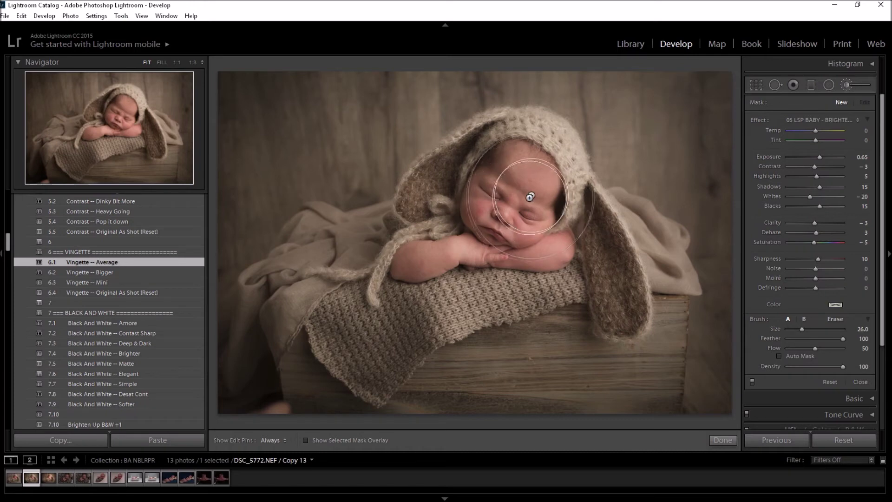
{"action": "scroll", "coordinate": [506, 256], "scroll_direction": "up", "scroll_amount": 3}
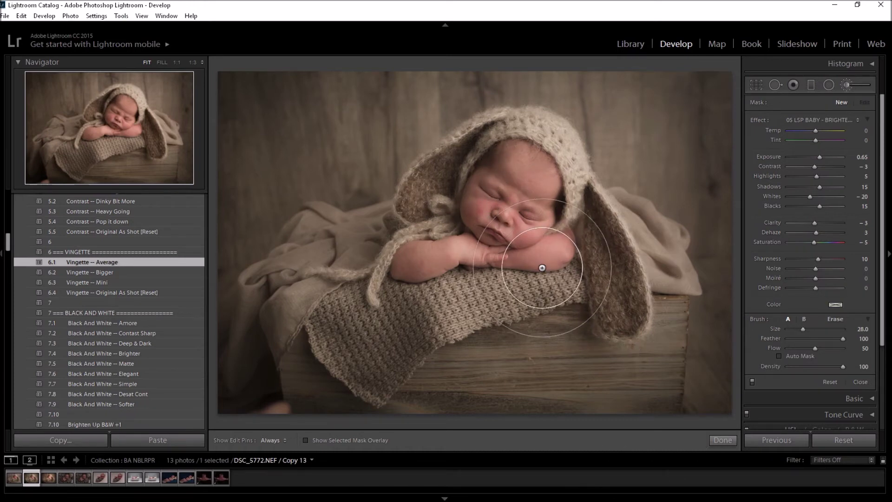
{"action": "scroll", "coordinate": [548, 265], "scroll_direction": "up", "scroll_amount": 2}
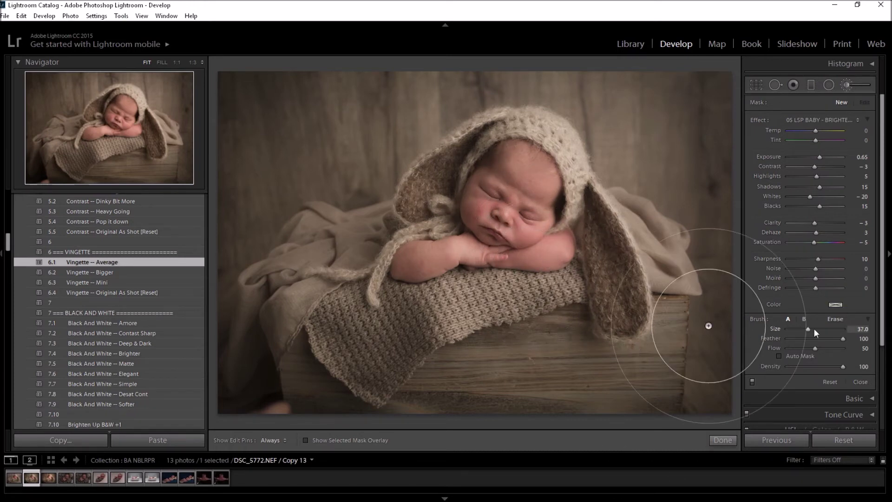
{"action": "left_click_drag", "start_coordinate": [807, 330], "coordinate": [798, 330]}
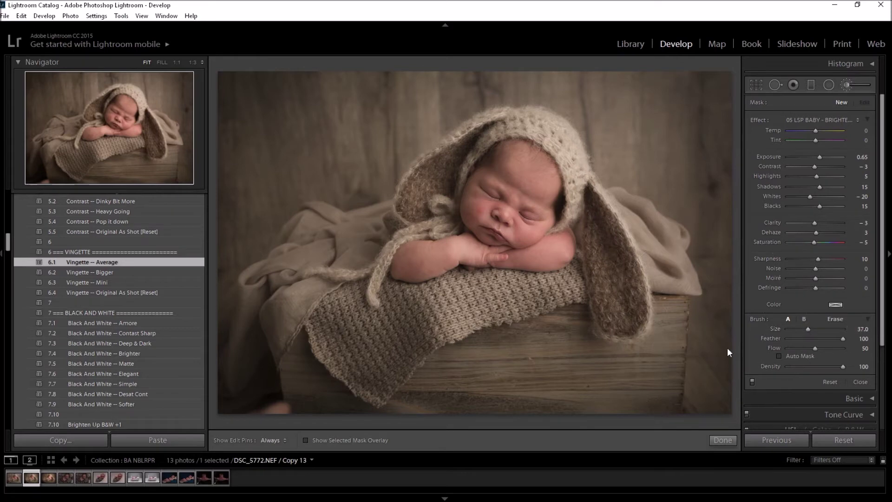
{"action": "scroll", "coordinate": [544, 249], "scroll_direction": "down", "scroll_amount": 2}
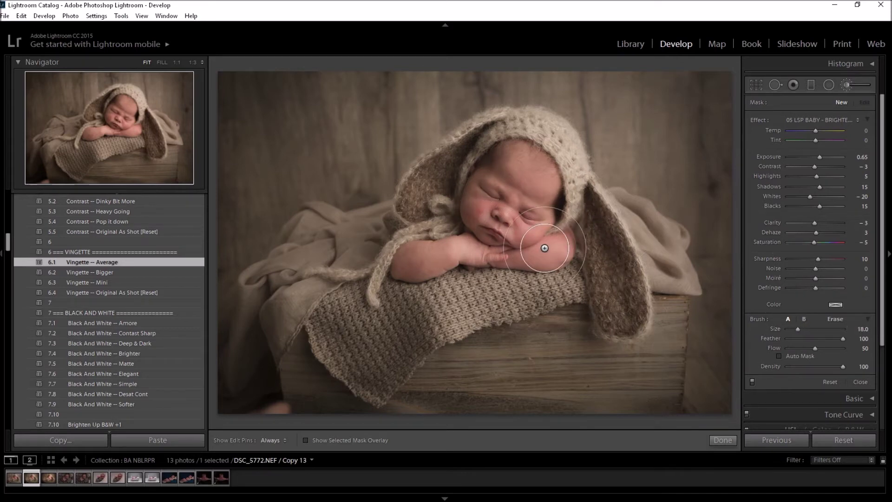
{"action": "key", "text": "alt"}
{"action": "scroll", "coordinate": [530, 222], "scroll_direction": "up", "scroll_amount": 5}
{"action": "key", "text": "alt"}
{"action": "key", "text": "7"}
{"action": "key", "text": "3"}
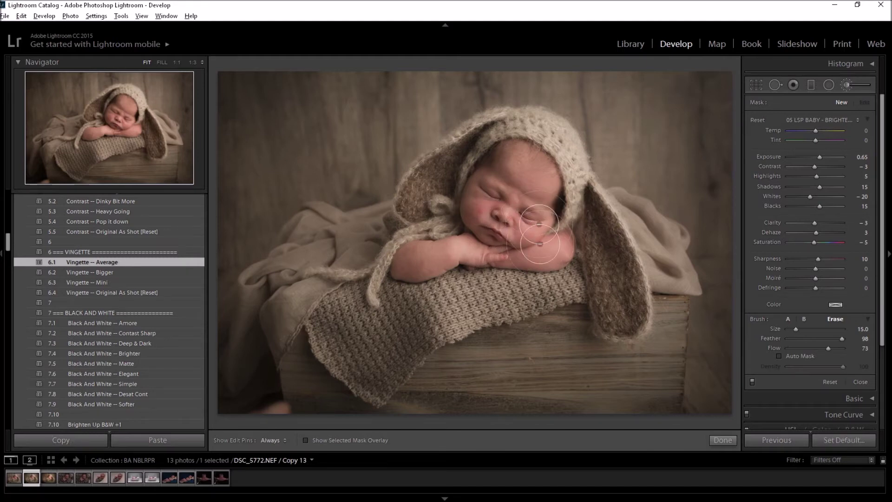
{"action": "key", "text": "alt"}
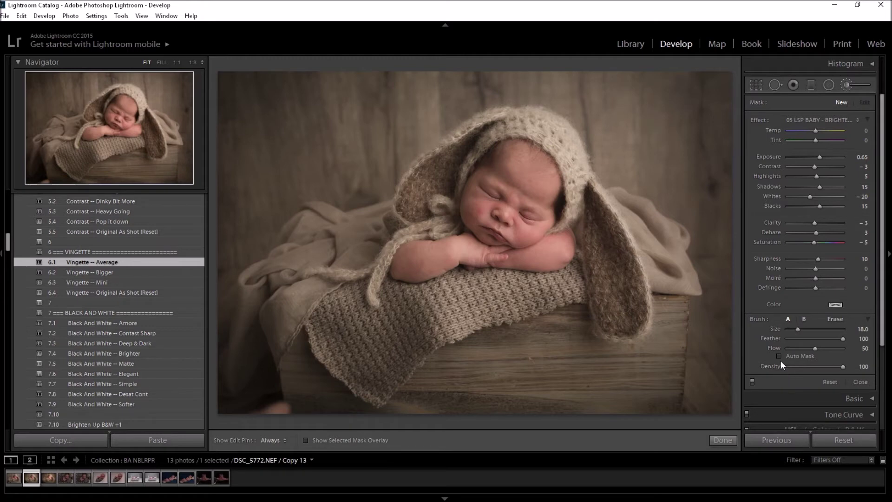
Step: Paint the brightening effect over the baby's face at brush size 26 and erase the spill around the hands and blanket
{"action": "scroll", "coordinate": [517, 193], "scroll_direction": "up", "scroll_amount": 4}
{"action": "key", "text": "h"}
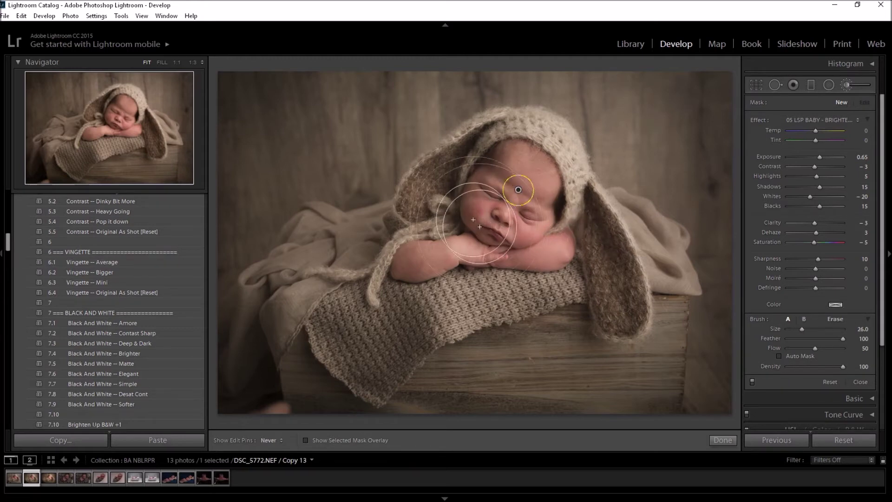
{"action": "key", "text": "h"}
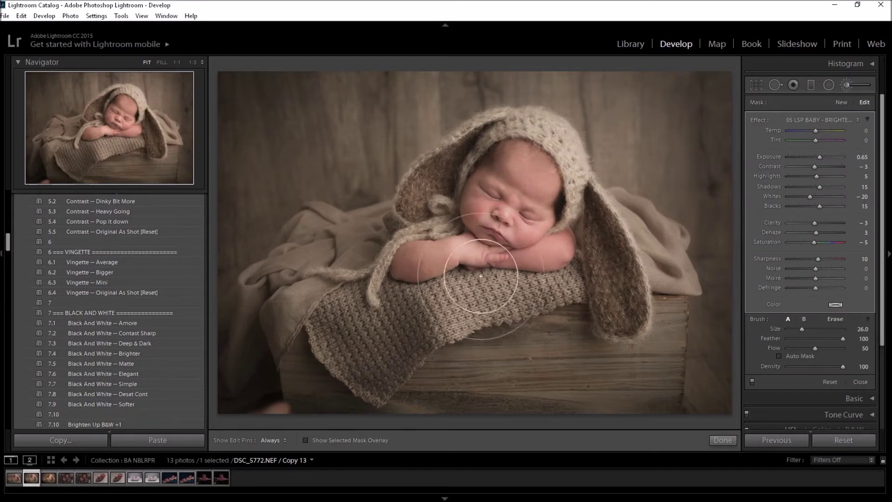
{"action": "key", "text": "h"}
{"action": "key", "text": "alt"}
{"action": "mouse_move", "coordinate": [463, 253]}
{"action": "left_mouse_down"}
{"action": "mouse_move", "coordinate": [492, 283]}
{"action": "mouse_move", "coordinate": [610, 295]}
{"action": "left_mouse_up"}
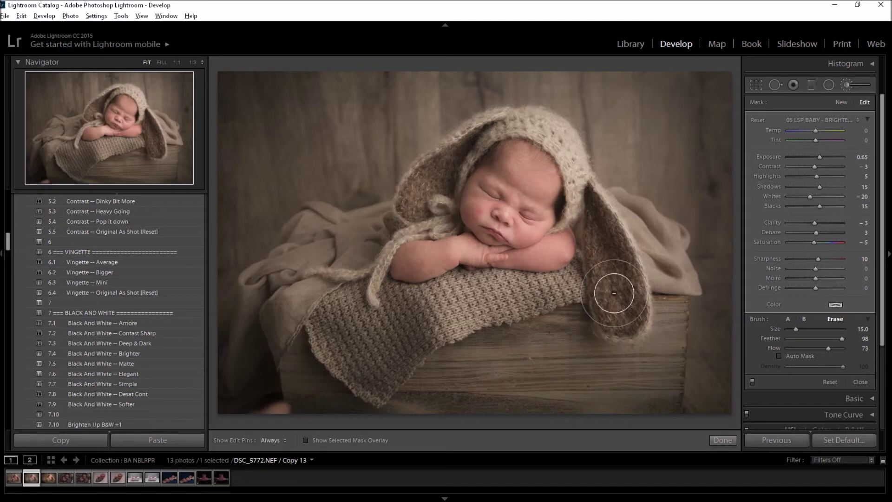
{"action": "left_click", "coordinate": [812, 119]}
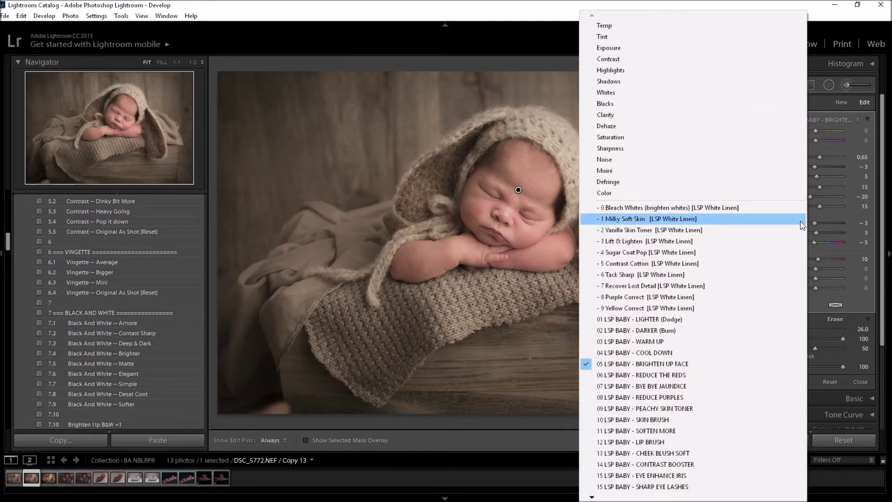
{"action": "left_click", "coordinate": [714, 375]}
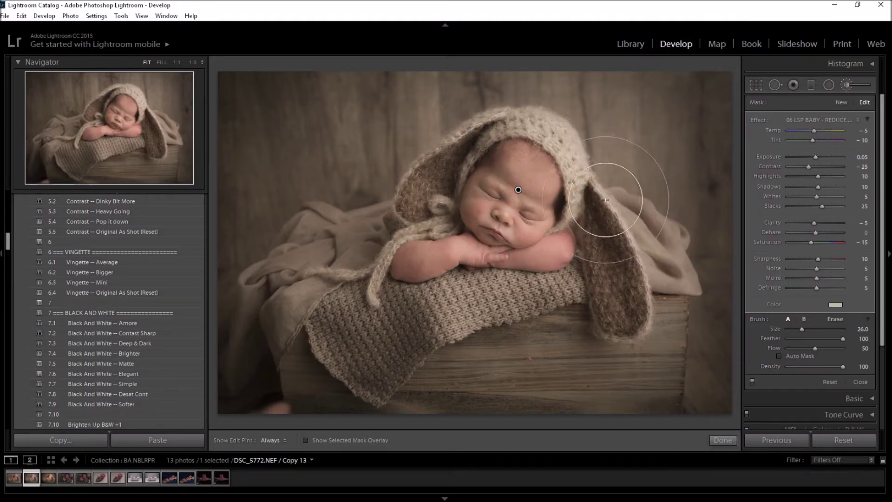
{"action": "key", "text": "ctrl+z"}
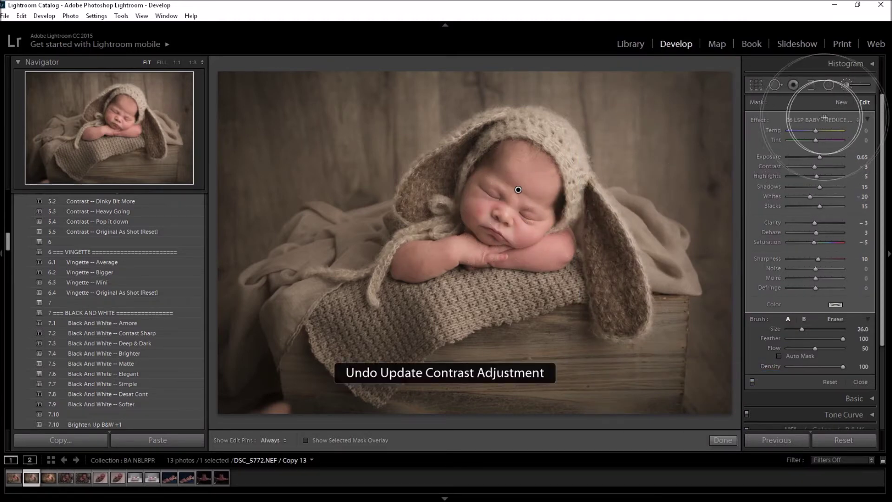
Step: Start a new brush mask with 06 LSP BABY - REDUCE THE REDS and paint it over the baby's skin at size 27
{"action": "left_click", "coordinate": [838, 105]}
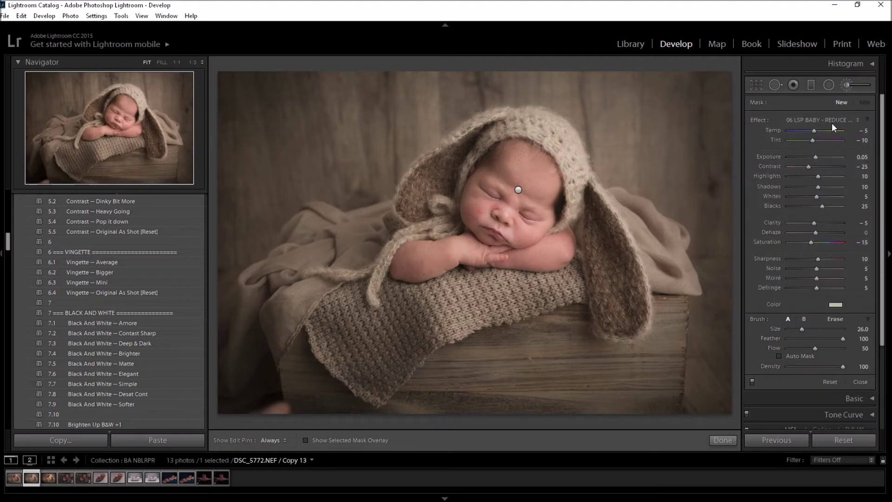
{"action": "left_click", "coordinate": [832, 123]}
{"action": "left_click", "coordinate": [721, 375]}
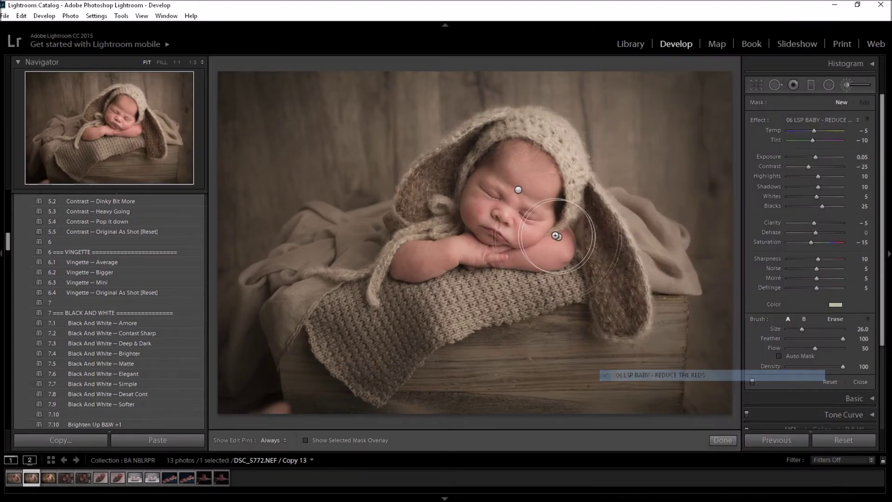
{"action": "scroll", "coordinate": [516, 209], "scroll_direction": "up", "scroll_amount": 1}
{"action": "key", "text": "h"}
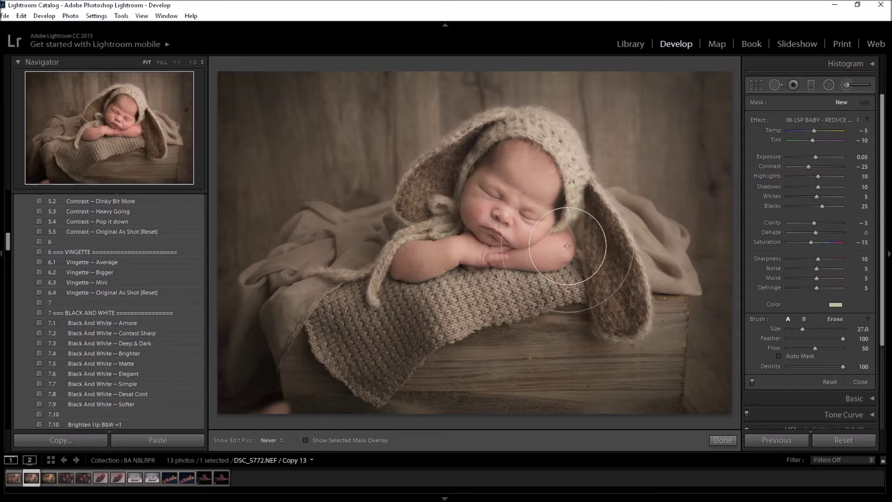
{"action": "left_click", "coordinate": [509, 250]}
{"action": "left_click_drag", "start_coordinate": [509, 250], "coordinate": [514, 245]}
Step: Refine the red-reduction mask by erasing it from the baby's lips with a small eraser and repainting the cheeks and hands
{"action": "key", "text": "alt"}
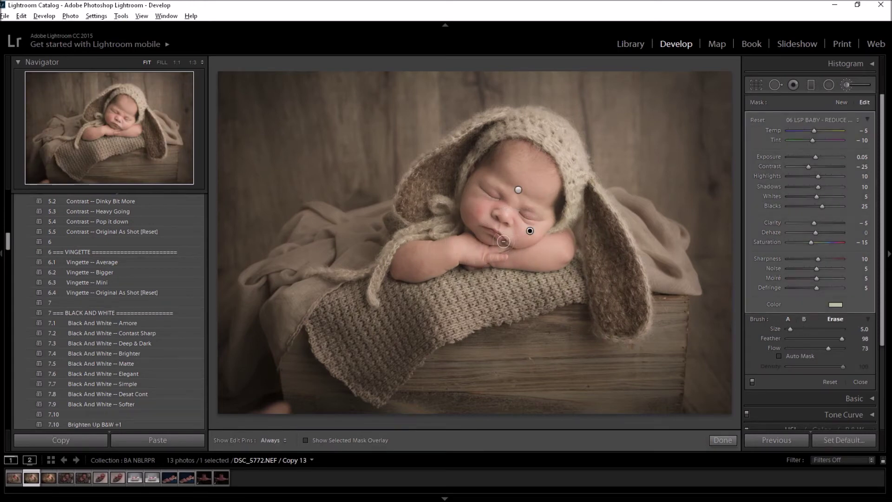
{"action": "key", "text": "h"}
{"action": "scroll", "coordinate": [462, 202], "scroll_direction": "up", "scroll_amount": 4}
{"action": "mouse_move", "coordinate": [462, 201]}
{"action": "left_mouse_down"}
{"action": "mouse_move", "coordinate": [473, 211]}
{"action": "mouse_move", "coordinate": [466, 201]}
{"action": "left_mouse_up"}
{"action": "left_click_drag", "start_coordinate": [493, 250], "coordinate": [501, 262]}
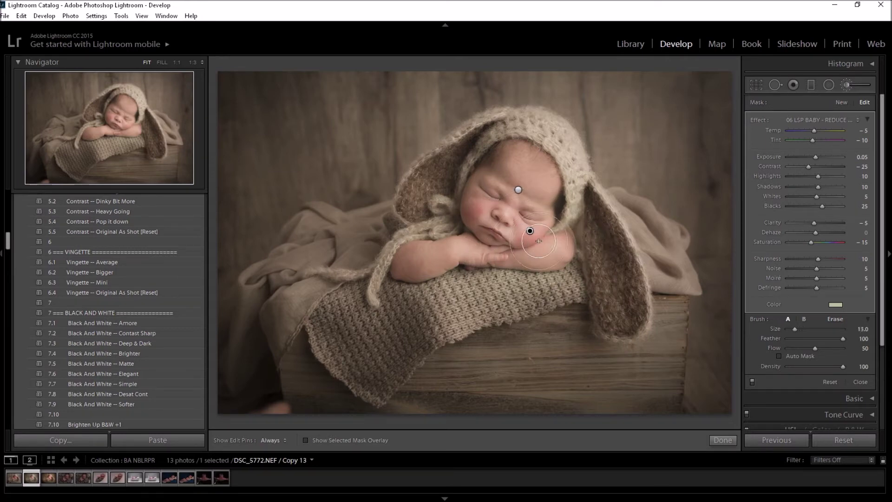
{"action": "key", "text": "alt"}
{"action": "key", "text": "alt"}
{"action": "key", "text": "h"}
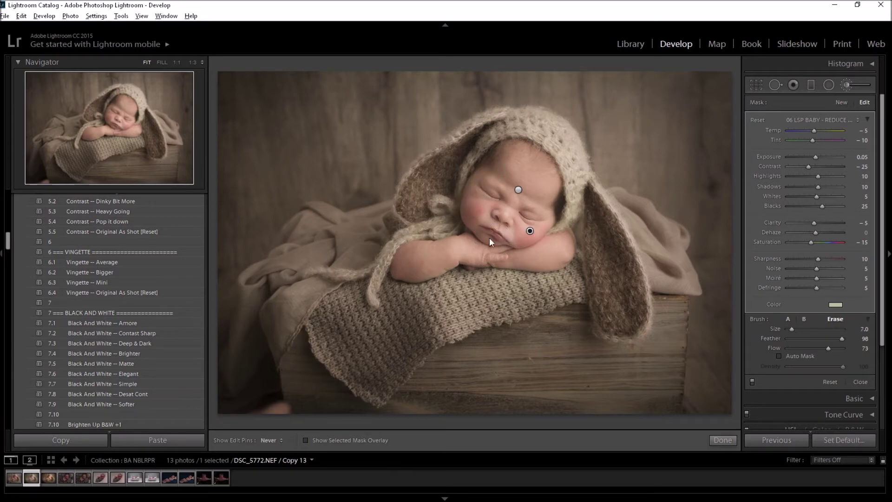
{"action": "scroll", "coordinate": [496, 235], "scroll_direction": "down", "scroll_amount": 2}
{"action": "scroll", "coordinate": [502, 235], "scroll_direction": "down", "scroll_amount": 2}
{"action": "key", "text": "h"}
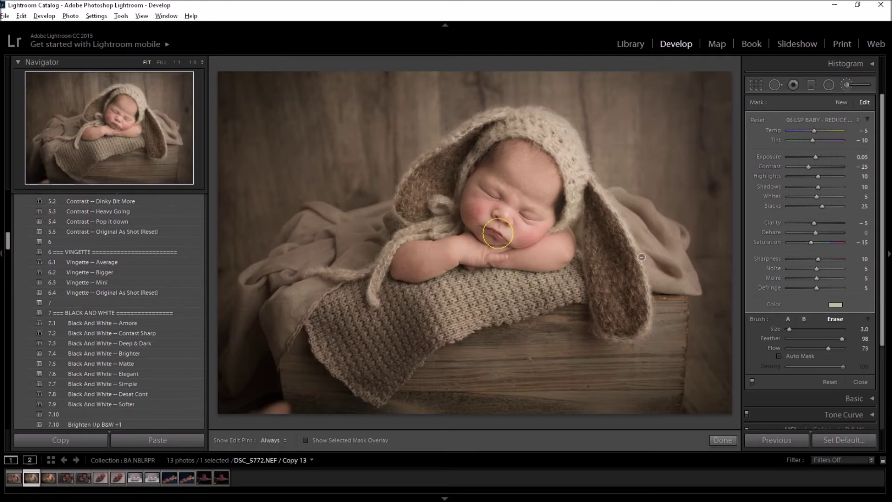
Step: Paint a second red-reduction mask at brush size 6 over the red spots on the baby's cheek and arm, working at 1:3 zoom
{"action": "left_click", "coordinate": [843, 105]}
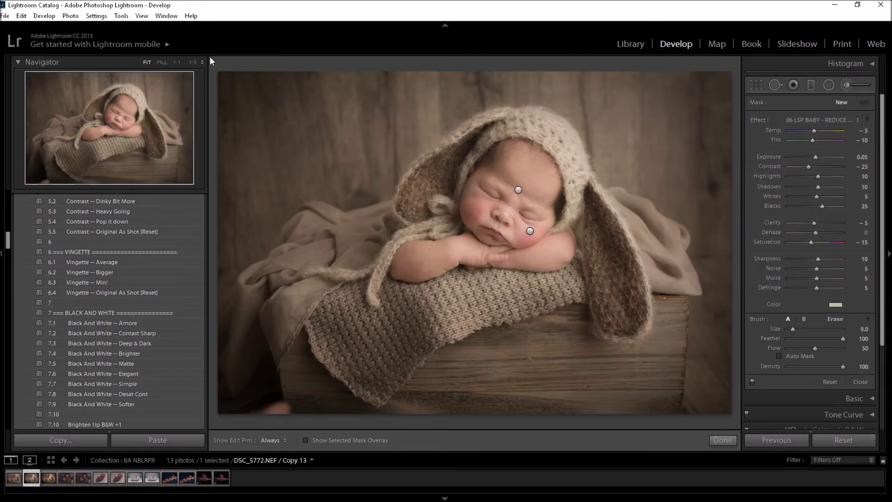
{"action": "left_click", "coordinate": [194, 62]}
{"action": "left_click_drag", "start_coordinate": [121, 127], "coordinate": [125, 123]}
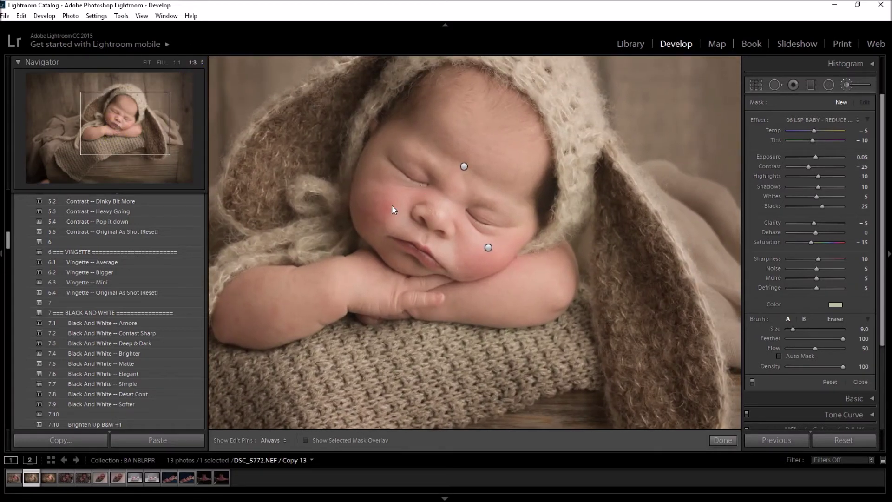
{"action": "scroll", "coordinate": [384, 205], "scroll_direction": "down", "scroll_amount": 3}
{"action": "key", "text": "h"}
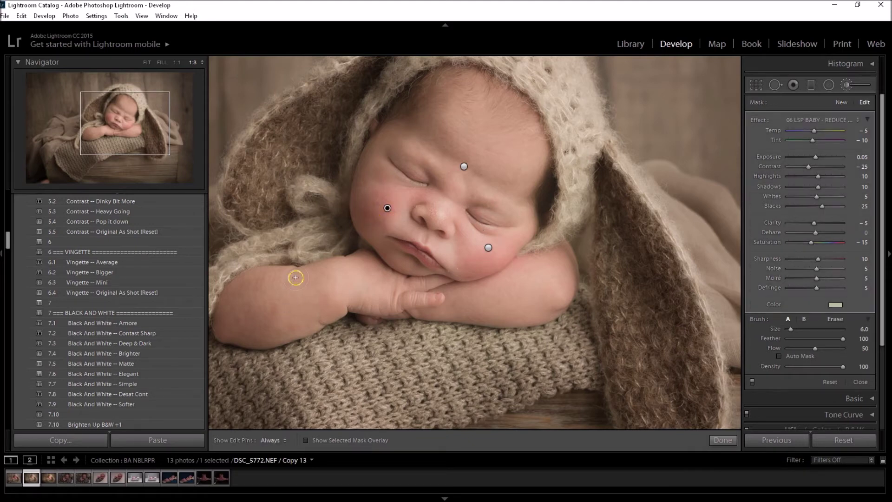
{"action": "key", "text": "h"}
{"action": "key", "text": "h"}
Step: Paint 15 LSP BABY - SHARP EYE LASHES in a new mask along both eyelash lines at brush size 5, working at 1:1 zoom
{"action": "left_click", "coordinate": [841, 104]}
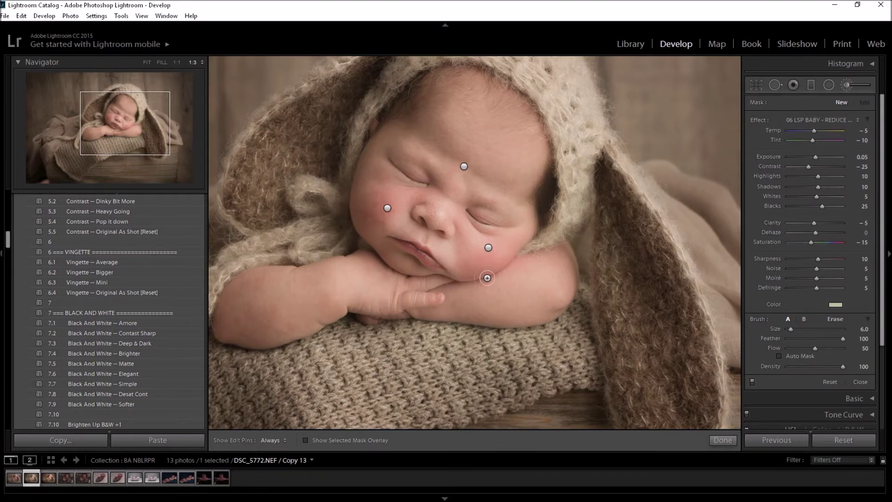
{"action": "left_click", "coordinate": [177, 62]}
{"action": "left_click", "coordinate": [119, 115]}
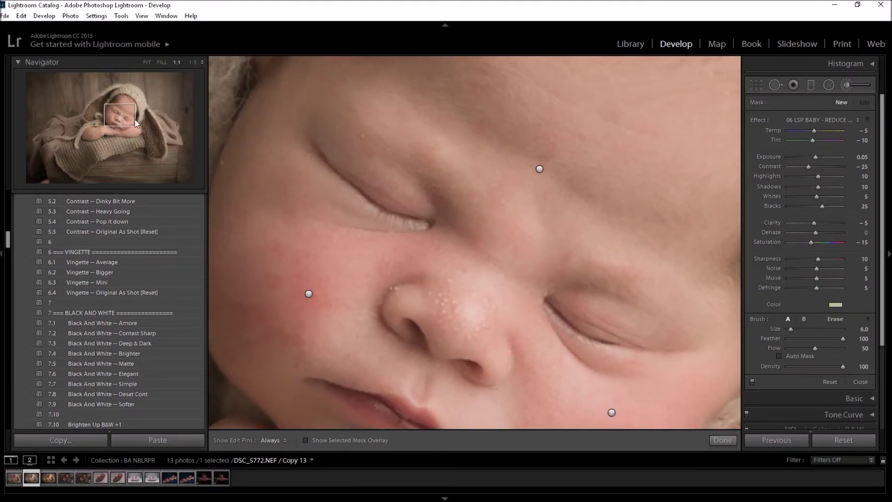
{"action": "left_click", "coordinate": [843, 117]}
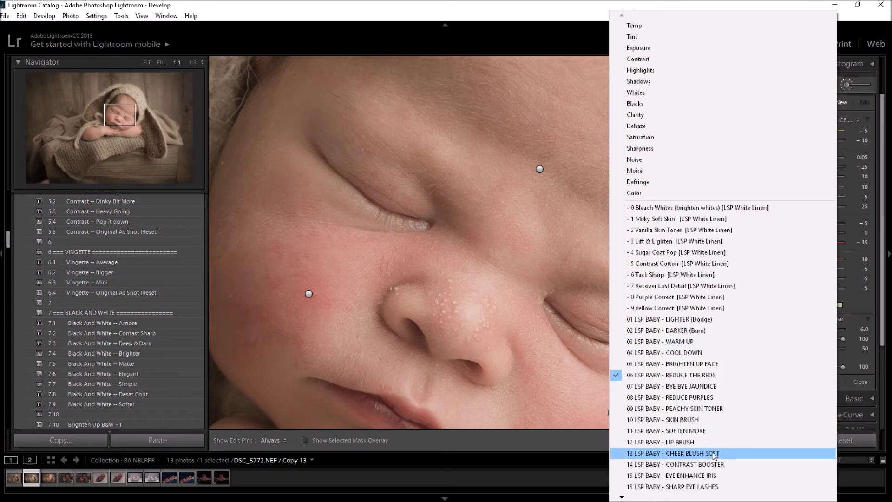
{"action": "left_click", "coordinate": [713, 486]}
{"action": "key", "text": "bracketleft"}
{"action": "left_click_drag", "start_coordinate": [421, 225], "coordinate": [384, 211]}
{"action": "key", "text": "h"}
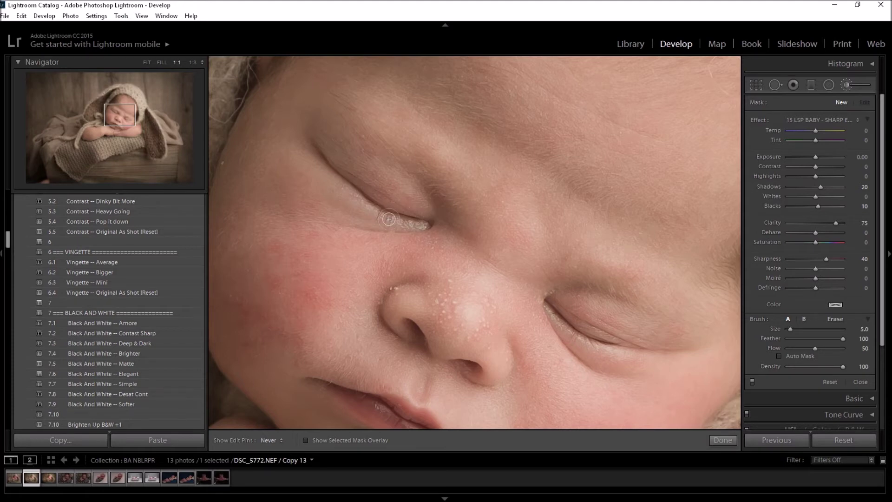
{"action": "key", "text": "h"}
{"action": "left_click_drag", "start_coordinate": [575, 329], "coordinate": [579, 335]}
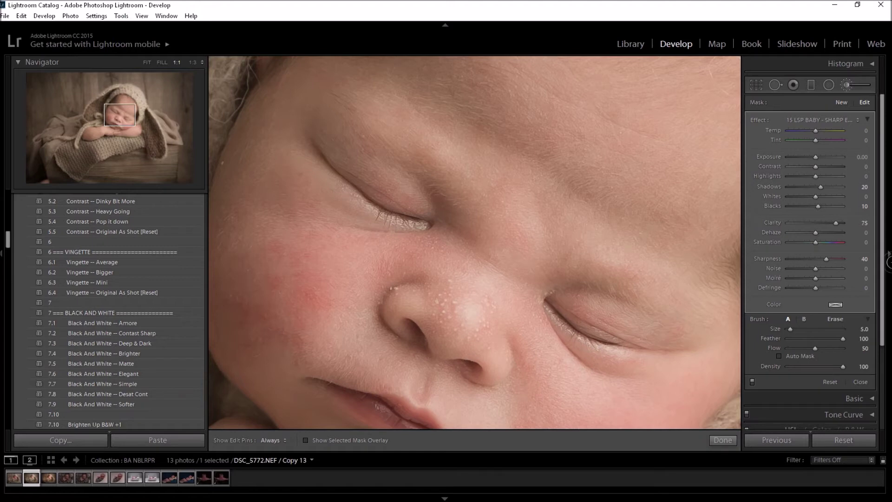
Step: Start a new brush mask with 11 LSP BABY - SOFTEN MORE and paint it over the baby's eyelids at brush sizes 5 and 6
{"action": "left_click", "coordinate": [842, 102]}
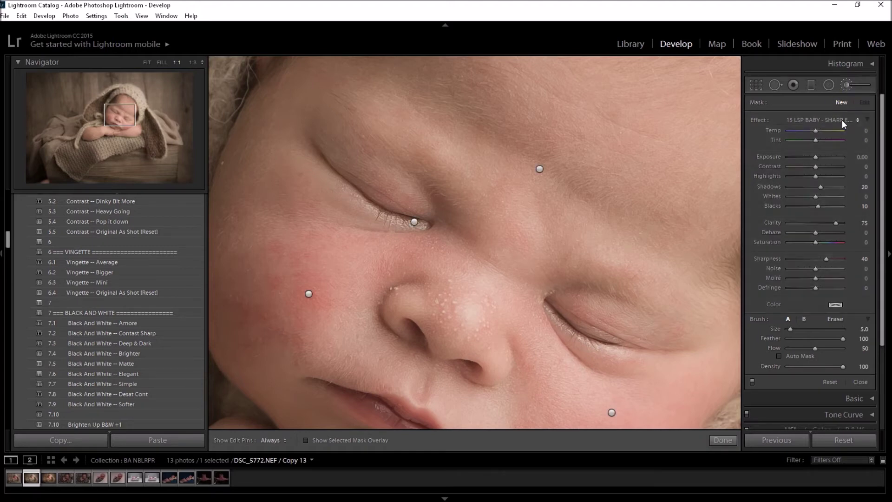
{"action": "left_click", "coordinate": [842, 120]}
{"action": "left_click", "coordinate": [737, 428]}
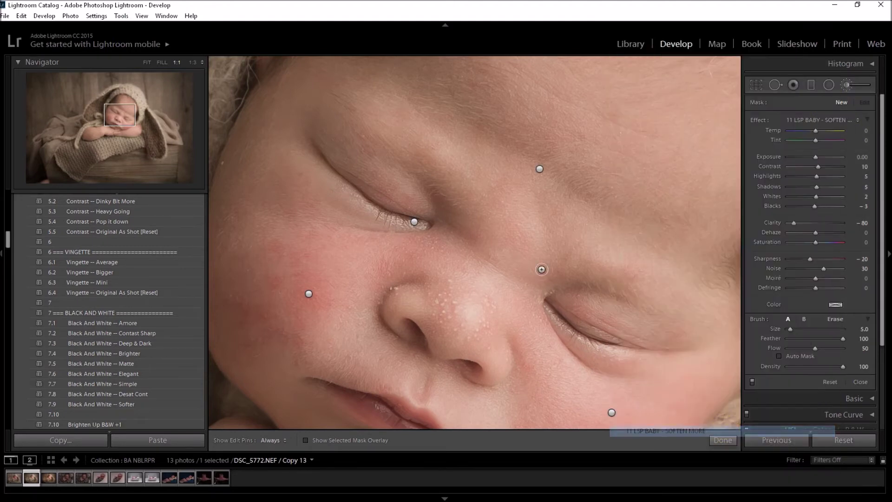
{"action": "mouse_move", "coordinate": [619, 333]}
{"action": "left_mouse_down"}
{"action": "mouse_move", "coordinate": [563, 306]}
{"action": "mouse_move", "coordinate": [649, 332]}
{"action": "mouse_move", "coordinate": [577, 321]}
{"action": "left_mouse_up"}
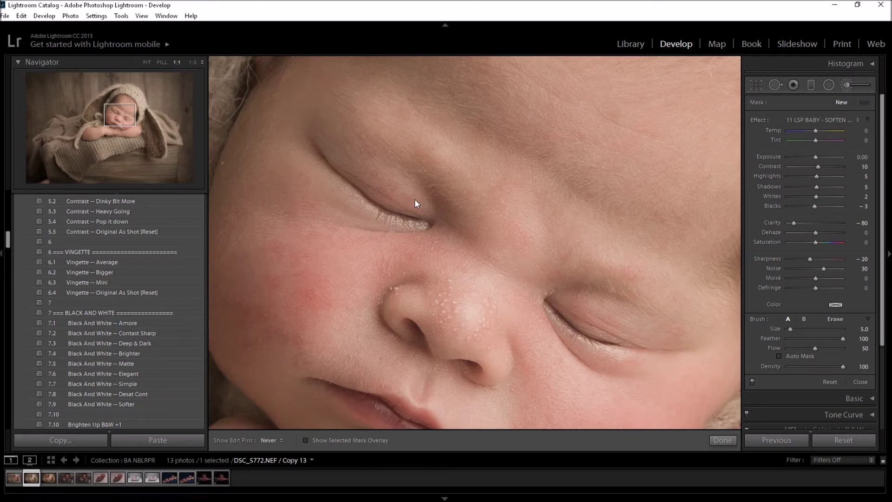
{"action": "key", "text": "h"}
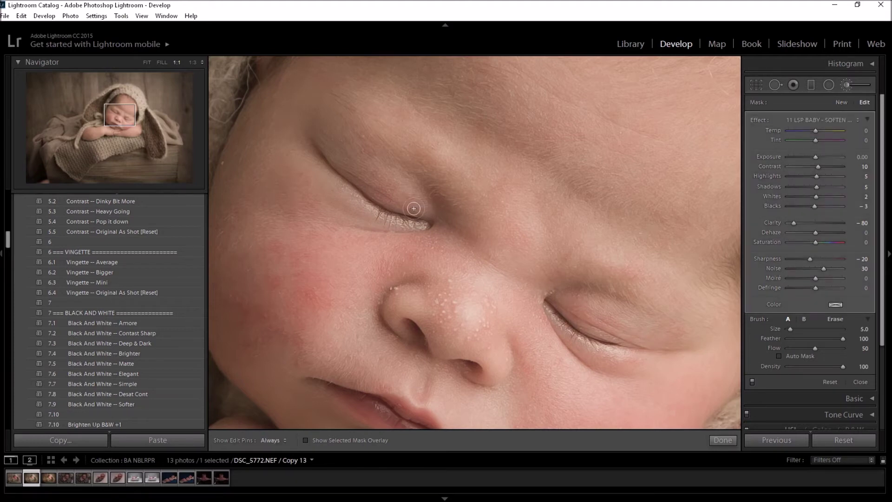
{"action": "key", "text": "h"}
{"action": "key", "text": "bracketright"}
{"action": "key", "text": "h"}
{"action": "key", "text": "h"}
Step: Paint 10 LSP BABY - SKIN BRUSH in a new mask over the baby's cheeks, nose and forehead at size 8, working at 1:3 zoom
{"action": "left_click", "coordinate": [191, 64]}
{"action": "key", "text": "ctrl+minus"}
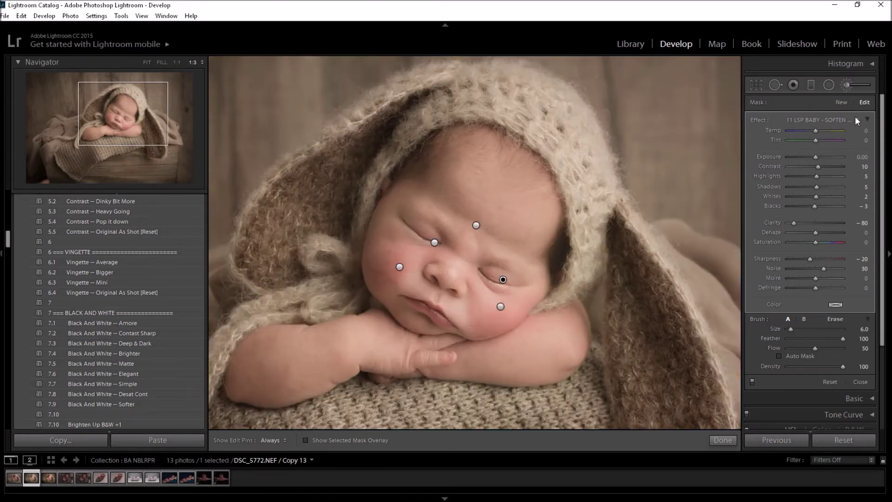
{"action": "left_click", "coordinate": [832, 116]}
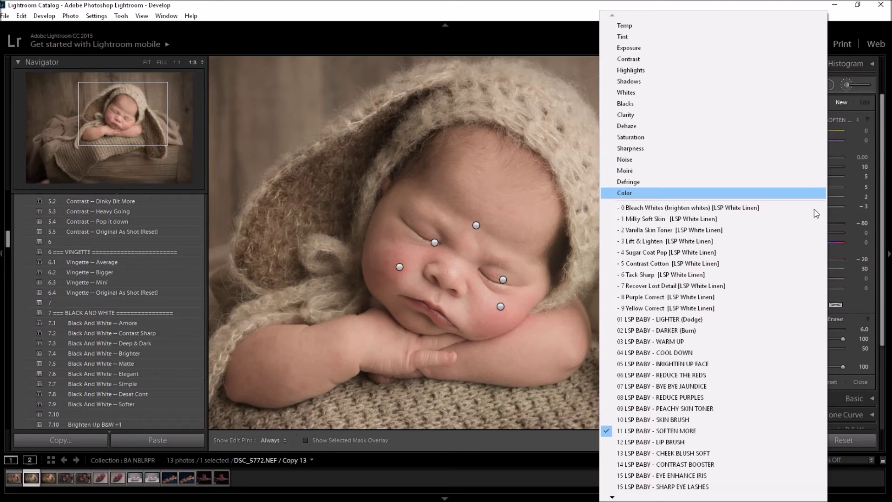
{"action": "left_click", "coordinate": [708, 419]}
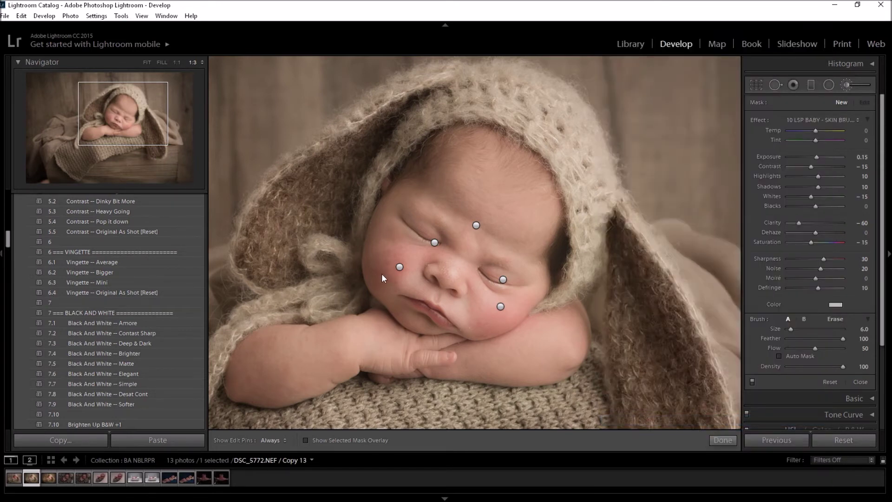
{"action": "key", "text": "h"}
{"action": "scroll", "coordinate": [385, 227], "scroll_direction": "up", "scroll_amount": 1}
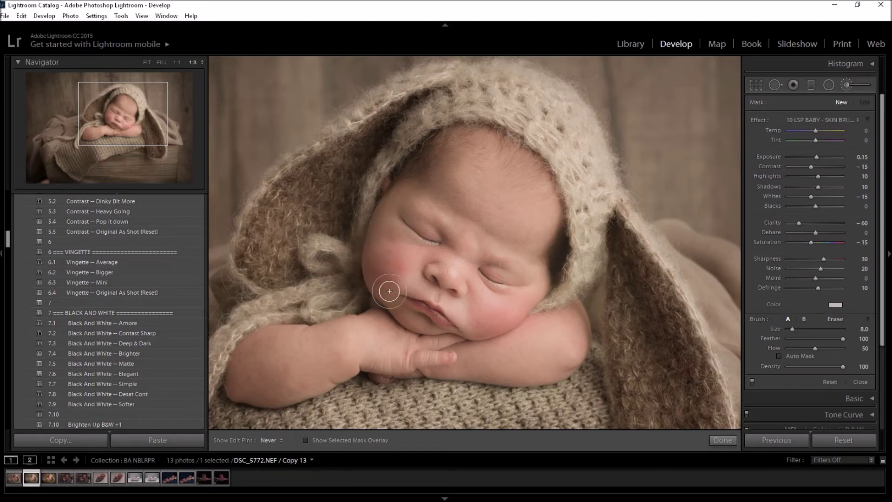
{"action": "mouse_move", "coordinate": [379, 255]}
{"action": "left_mouse_down"}
{"action": "mouse_move", "coordinate": [383, 234]}
{"action": "mouse_move", "coordinate": [391, 268]}
{"action": "left_mouse_up"}
{"action": "mouse_move", "coordinate": [472, 292]}
{"action": "left_mouse_down"}
{"action": "mouse_move", "coordinate": [471, 314]}
{"action": "mouse_move", "coordinate": [485, 321]}
{"action": "mouse_move", "coordinate": [519, 305]}
{"action": "mouse_move", "coordinate": [479, 324]}
{"action": "left_mouse_up"}
{"action": "mouse_move", "coordinate": [449, 269]}
{"action": "left_mouse_down"}
{"action": "mouse_move", "coordinate": [458, 268]}
{"action": "mouse_move", "coordinate": [438, 269]}
{"action": "mouse_move", "coordinate": [454, 263]}
{"action": "left_mouse_up"}
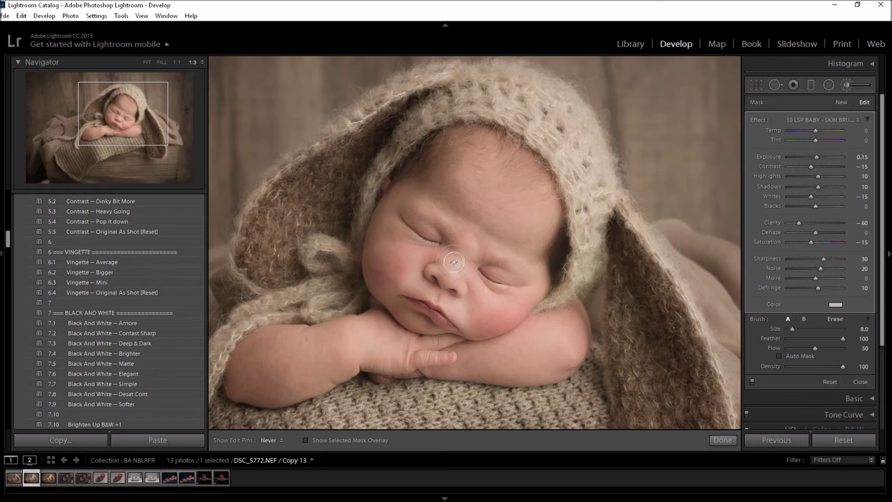
{"action": "left_click_drag", "start_coordinate": [454, 223], "coordinate": [480, 223]}
Step: Enlarge the skin brush to 12 and extend the skin-smoothing mask over the forehead and arms
{"action": "key", "text": "h"}
{"action": "key", "text": "bracketright"}
{"action": "key", "text": "bracketright"}
{"action": "key", "text": "bracketright"}
{"action": "key", "text": "bracketright"}
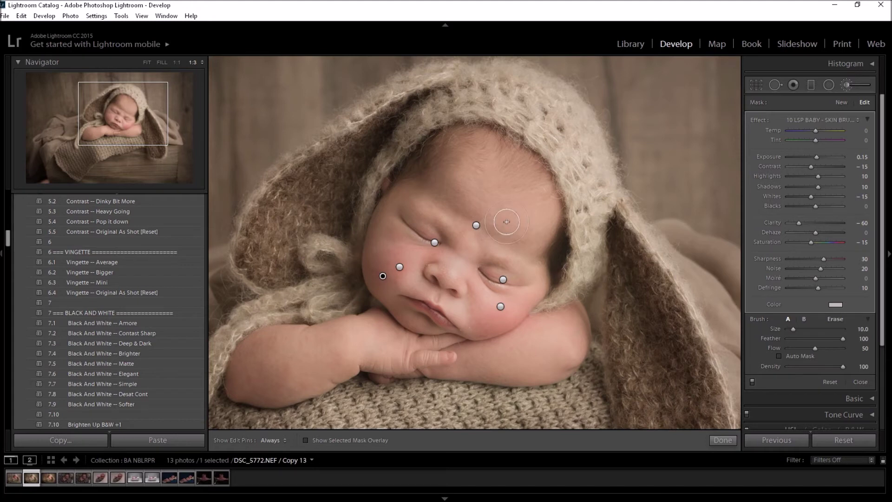
{"action": "left_click", "coordinate": [516, 237]}
{"action": "key", "text": "h"}
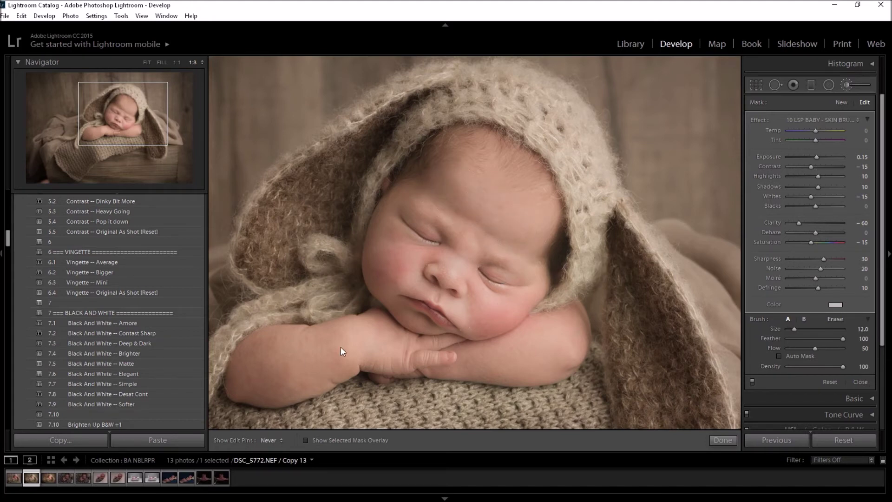
{"action": "key", "text": "h"}
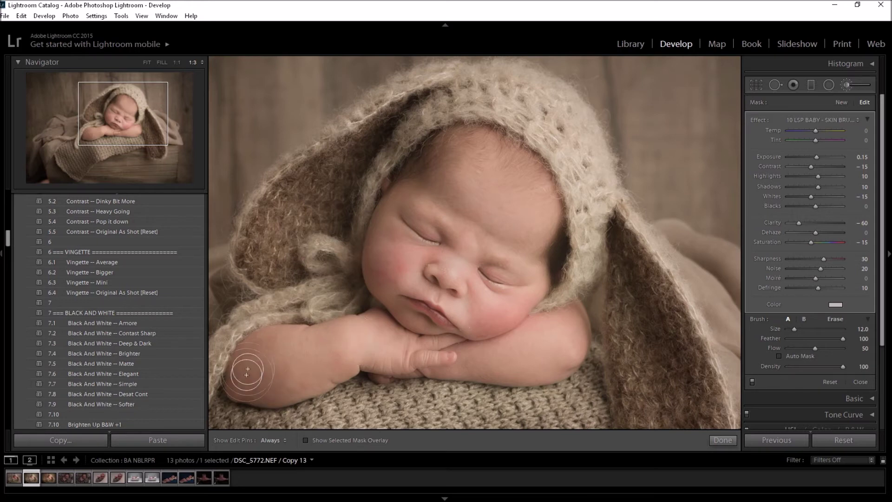
{"action": "key", "text": "h"}
{"action": "key", "text": "h"}
{"action": "key", "text": "h"}
{"action": "key", "text": "h"}
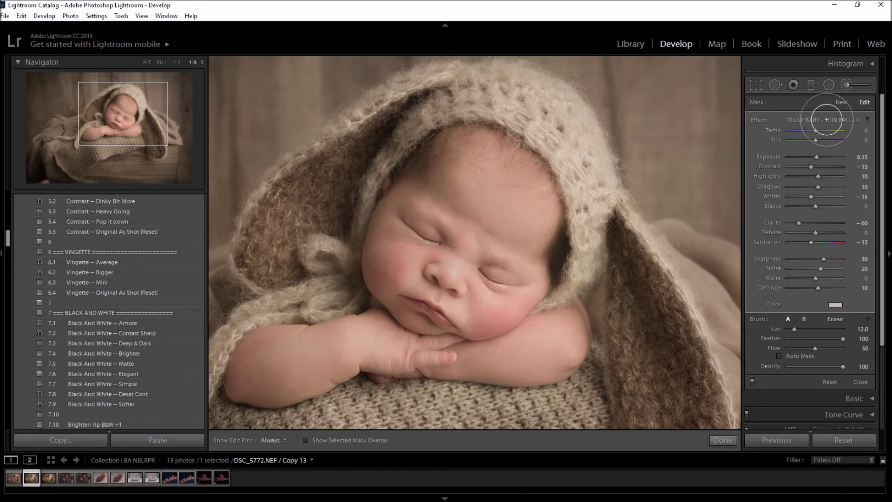
{"action": "key", "text": "h"}
Step: Start another mask with 06 LSP BABY - REDUCE THE REDS and paint the upper eyelids at brush size 5, working at 1:1 zoom
{"action": "left_click", "coordinate": [840, 103]}
{"action": "left_click", "coordinate": [838, 117]}
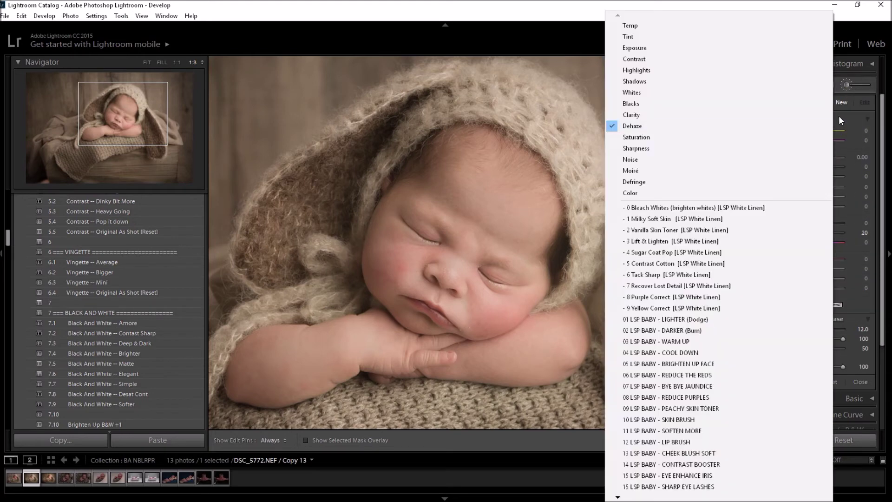
{"action": "left_click", "coordinate": [786, 375]}
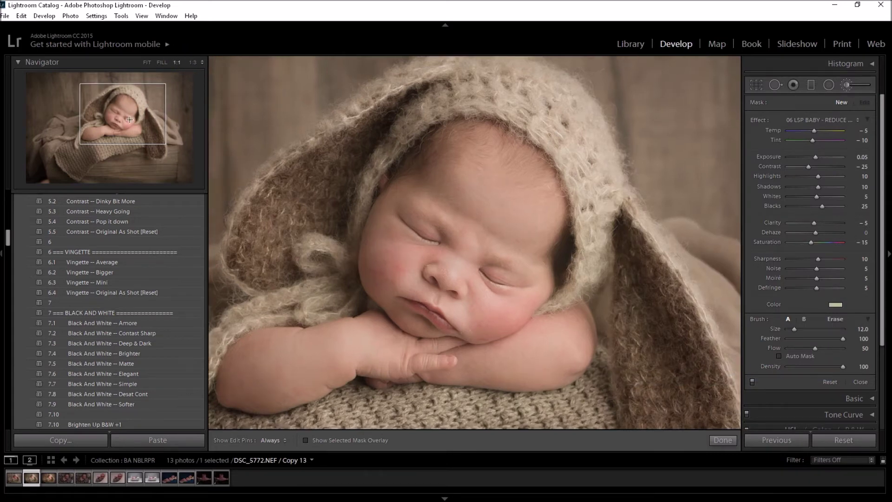
{"action": "left_click", "coordinate": [122, 122]}
{"action": "scroll", "coordinate": [413, 193], "scroll_direction": "down", "scroll_amount": 7}
{"action": "key", "text": "h"}
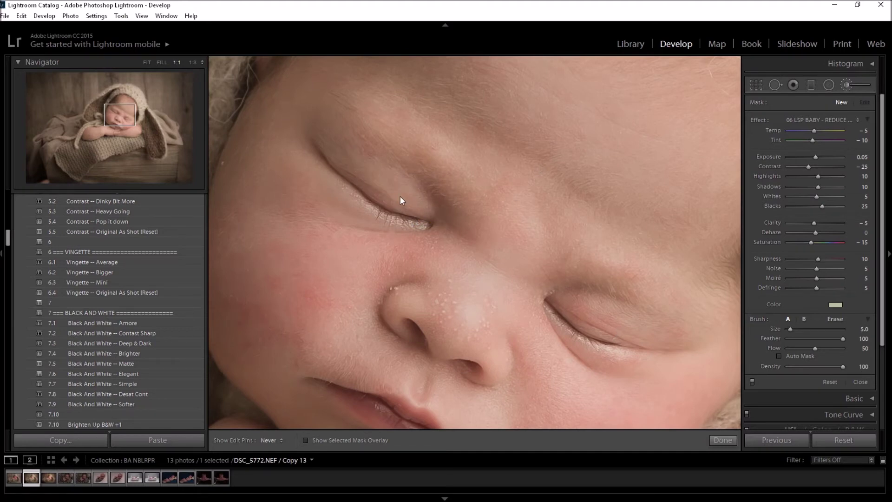
{"action": "key", "text": "h"}
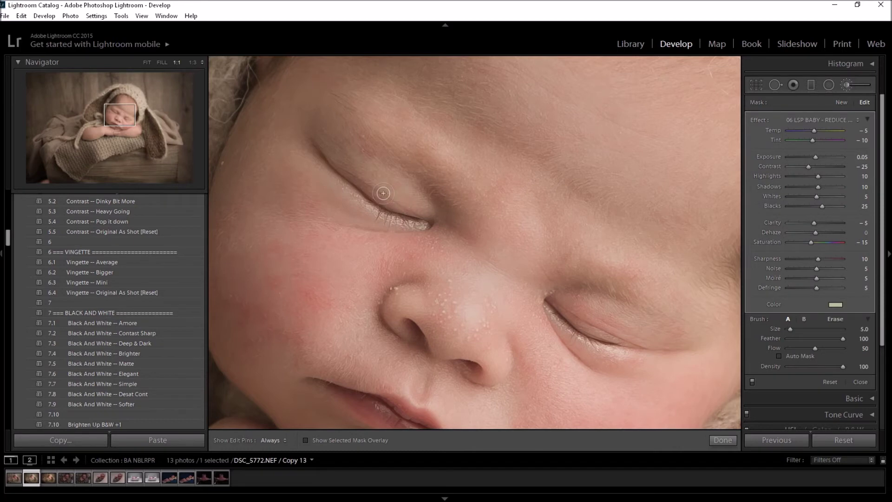
Step: Refine the eyelid red-reduction mask with a larger brush and erase the excess around the nose and eyes at eraser size 29
{"action": "scroll", "coordinate": [399, 191], "scroll_direction": "up", "scroll_amount": 8}
{"action": "scroll", "coordinate": [387, 210], "scroll_direction": "up", "scroll_amount": 3}
{"action": "key", "text": "alt"}
{"action": "scroll", "coordinate": [390, 260], "scroll_direction": "up", "scroll_amount": 4}
{"action": "key", "text": "h"}
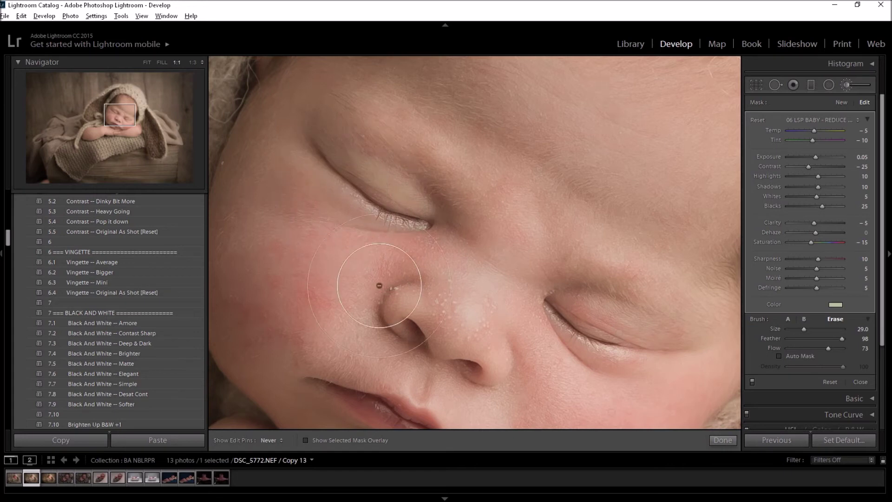
{"action": "key", "text": "h"}
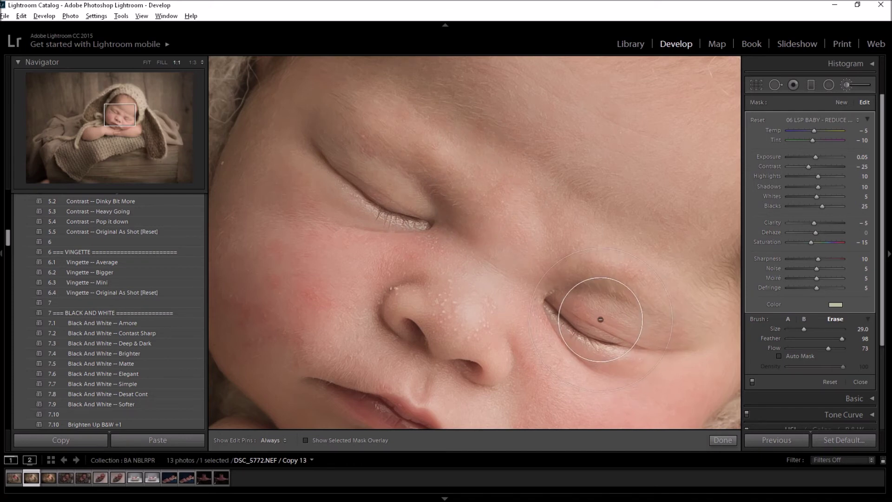
Step: Repaint the red reduction over the reddish skin around the eyes at brush sizes 17 and 11, and close the brush
{"action": "key", "text": "alt"}
{"action": "scroll", "coordinate": [606, 309], "scroll_direction": "down", "scroll_amount": 5}
{"action": "key", "text": "h"}
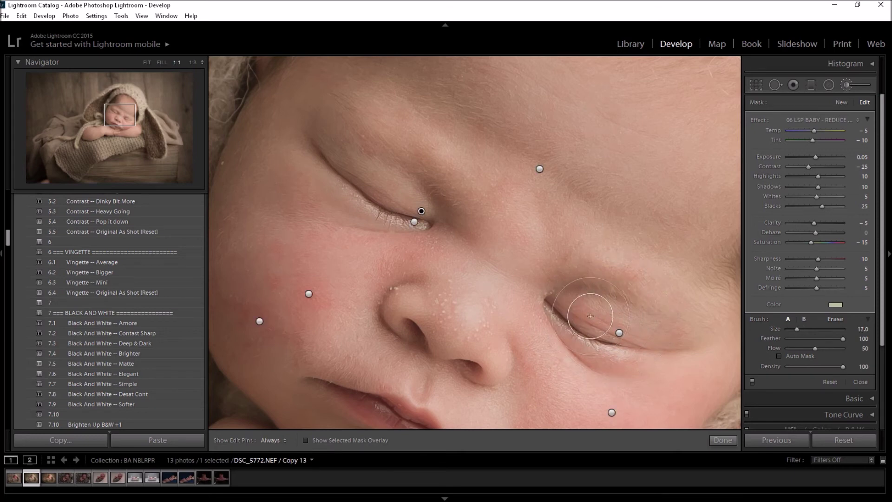
{"action": "scroll", "coordinate": [599, 314], "scroll_direction": "down", "scroll_amount": 3}
{"action": "key", "text": "h"}
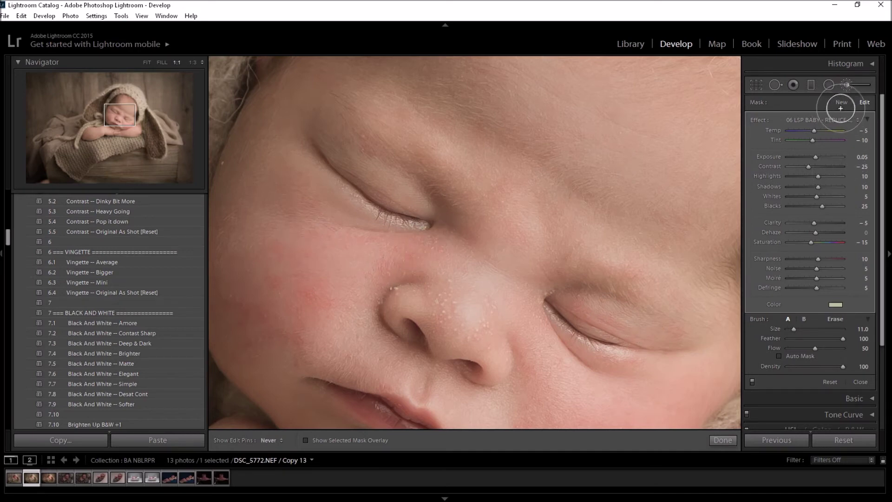
{"action": "key", "text": "h"}
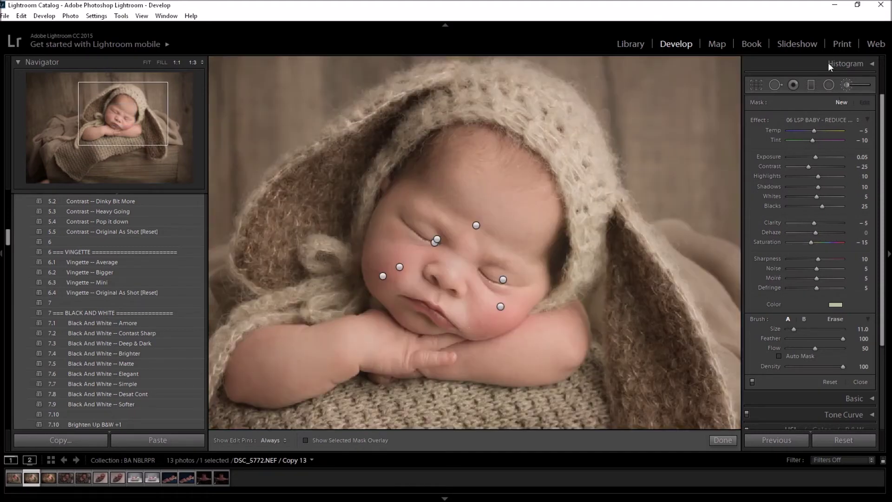
{"action": "left_click", "coordinate": [848, 92]}
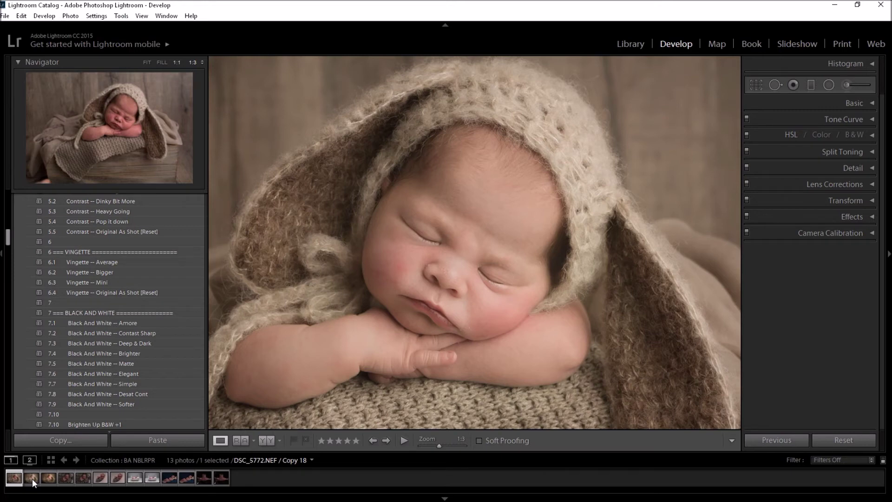
Step: Reselect Copy 13 and heal the small white bumps beside the nostril and on the nose at sizes 13 and 15
{"action": "left_click", "coordinate": [32, 479]}
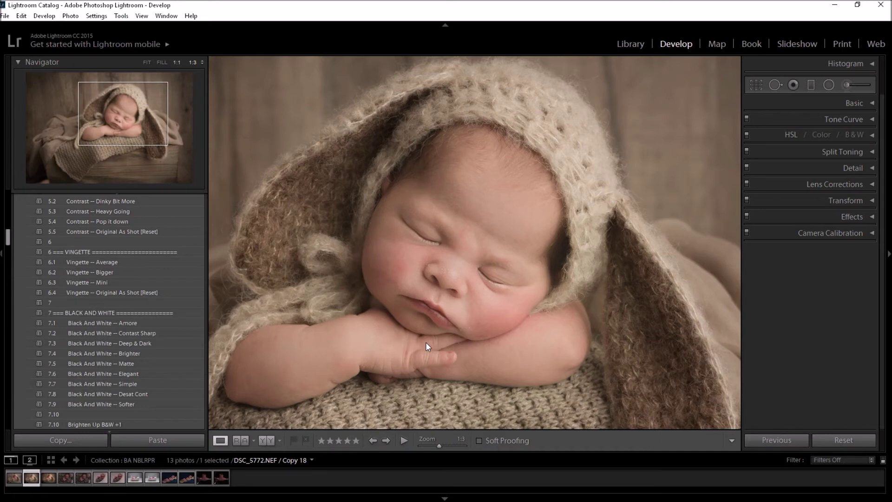
{"action": "left_click", "coordinate": [445, 270]}
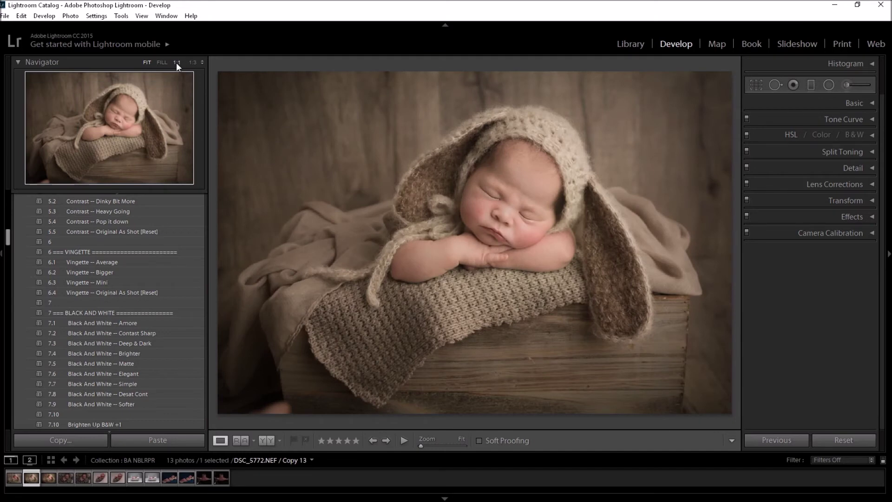
{"action": "left_click", "coordinate": [177, 63]}
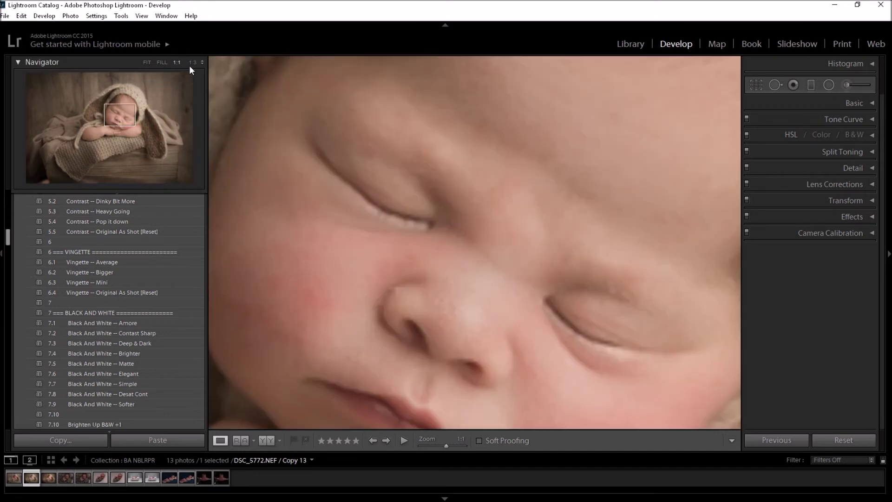
{"action": "left_click", "coordinate": [775, 85]}
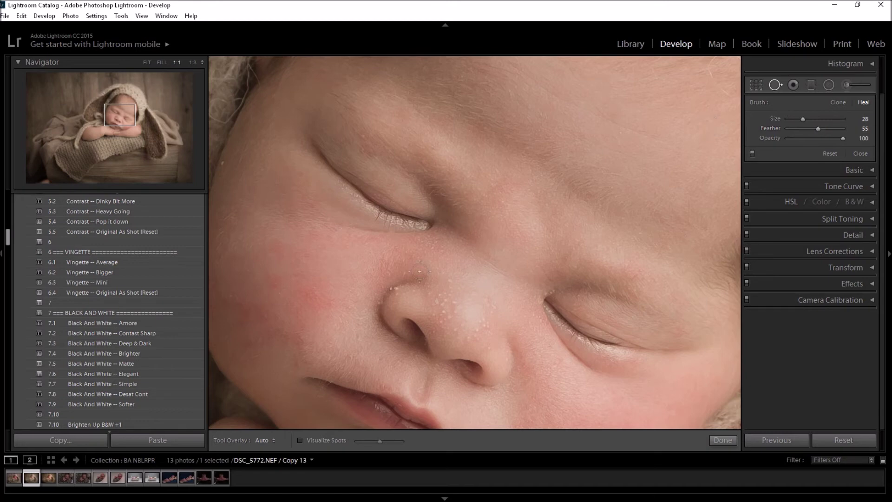
{"action": "scroll", "coordinate": [403, 302], "scroll_direction": "down", "scroll_amount": 5}
{"action": "scroll", "coordinate": [403, 301], "scroll_direction": "down", "scroll_amount": 1}
{"action": "left_click", "coordinate": [396, 289]}
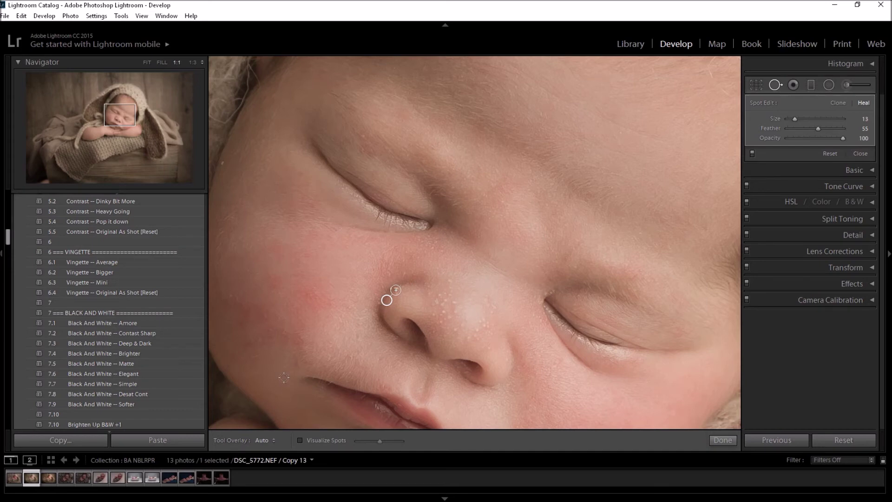
{"action": "left_click_drag", "start_coordinate": [386, 300], "coordinate": [410, 284]}
{"action": "left_click", "coordinate": [451, 280]}
{"action": "left_click", "coordinate": [437, 303]}
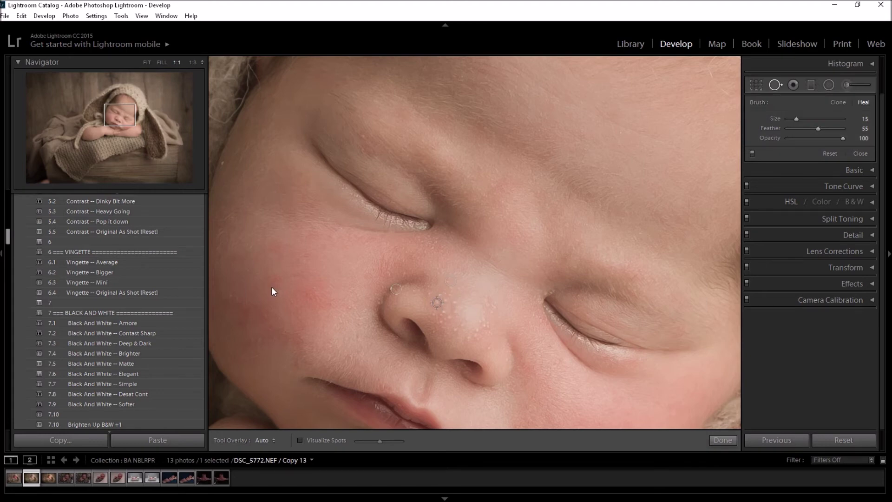
{"action": "key", "text": "ctrl+z"}
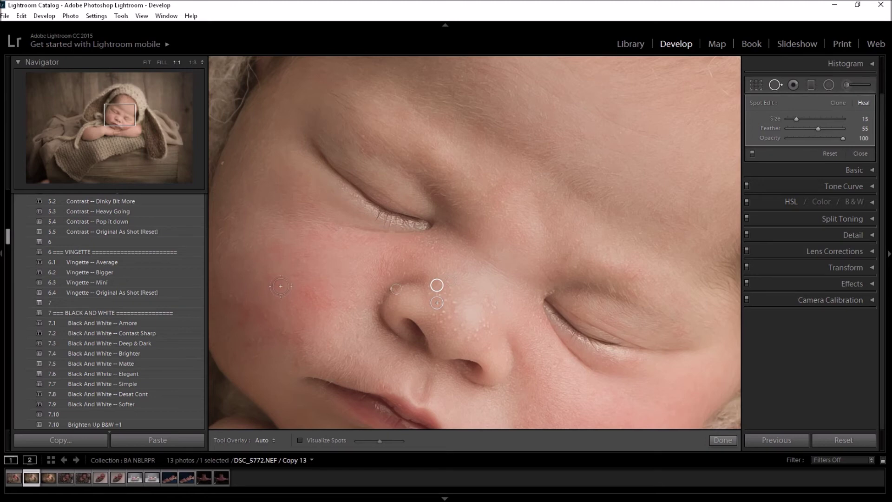
Step: Heal the blemishes on the baby's cheek and above the eyelid with the Heal brush at size 28
{"action": "scroll", "coordinate": [275, 285], "scroll_direction": "up", "scroll_amount": 5}
{"action": "left_click", "coordinate": [274, 287]}
{"action": "left_click", "coordinate": [365, 136]}
Step: Heal the distracting bright spot at the photo's lower edge beside the crate at size 78, adjusting its source area
{"action": "left_click", "coordinate": [147, 62]}
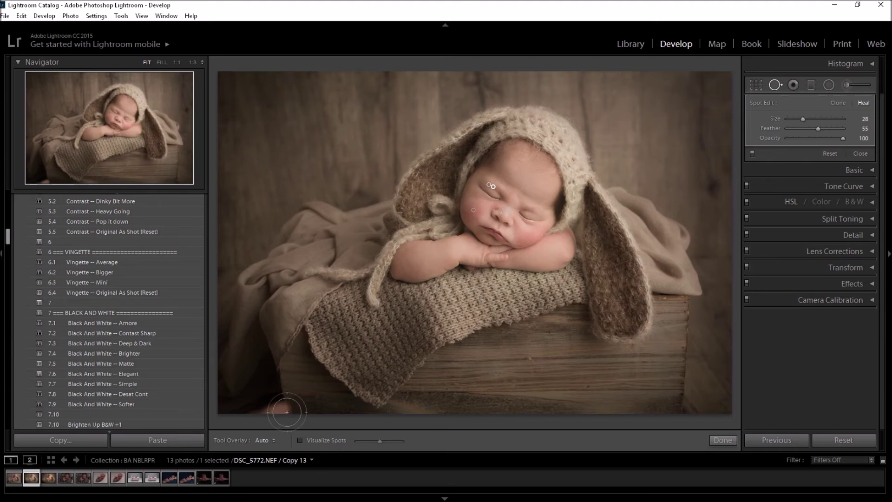
{"action": "mouse_move", "coordinate": [285, 409]}
{"action": "left_mouse_down"}
{"action": "mouse_move", "coordinate": [263, 415]}
{"action": "mouse_move", "coordinate": [287, 416]}
{"action": "left_mouse_up"}
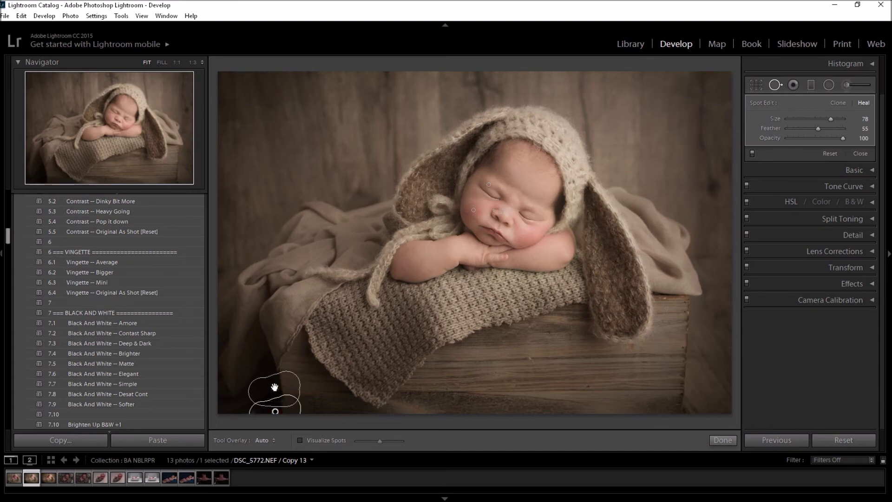
{"action": "left_click_drag", "start_coordinate": [274, 387], "coordinate": [273, 387]}
{"action": "key", "text": "Escape"}
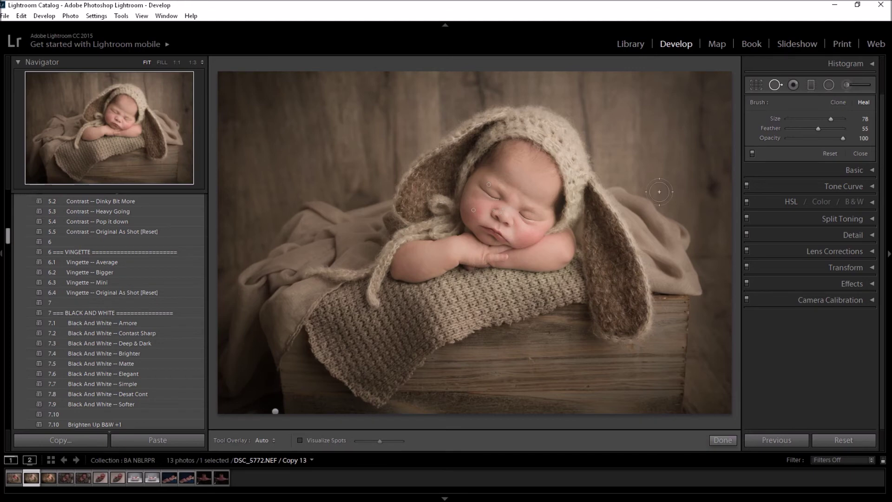
Step: Start an adjustment brush with the 11 LSP BABY - SOFTEN MORE preset and paint over the baby's cheek at size 6
{"action": "left_click", "coordinate": [844, 86]}
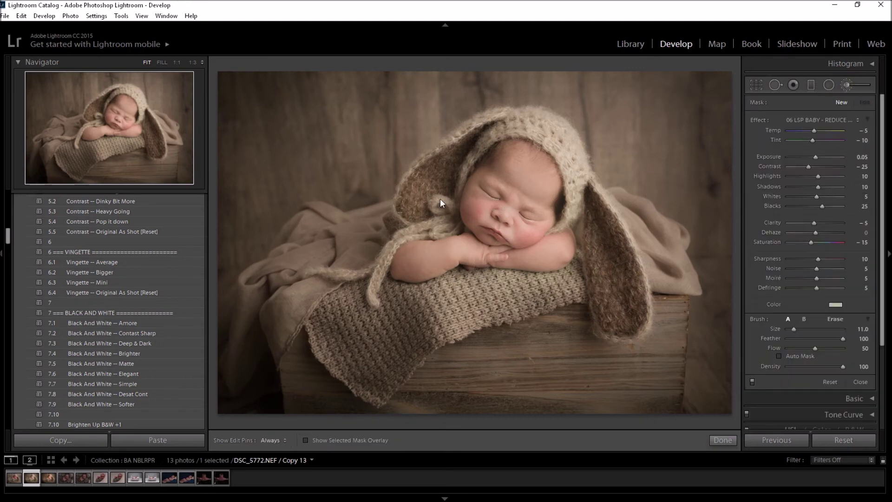
{"action": "left_click", "coordinate": [831, 119]}
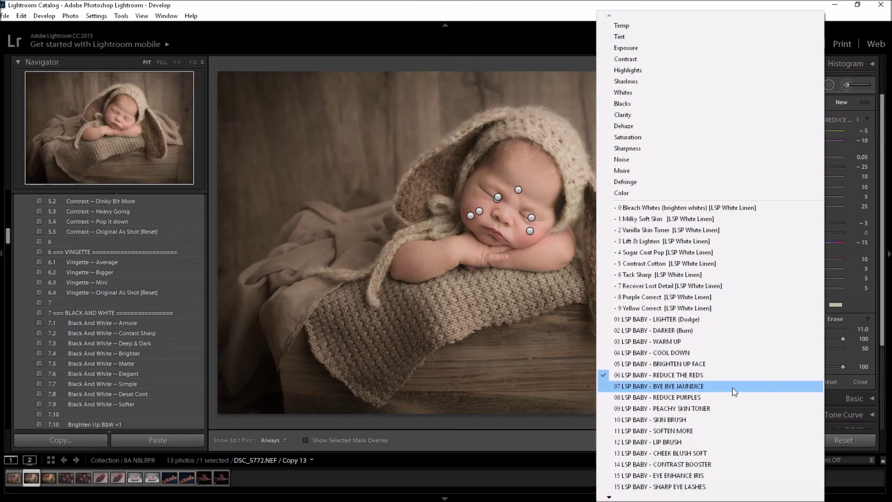
{"action": "left_click", "coordinate": [653, 430]}
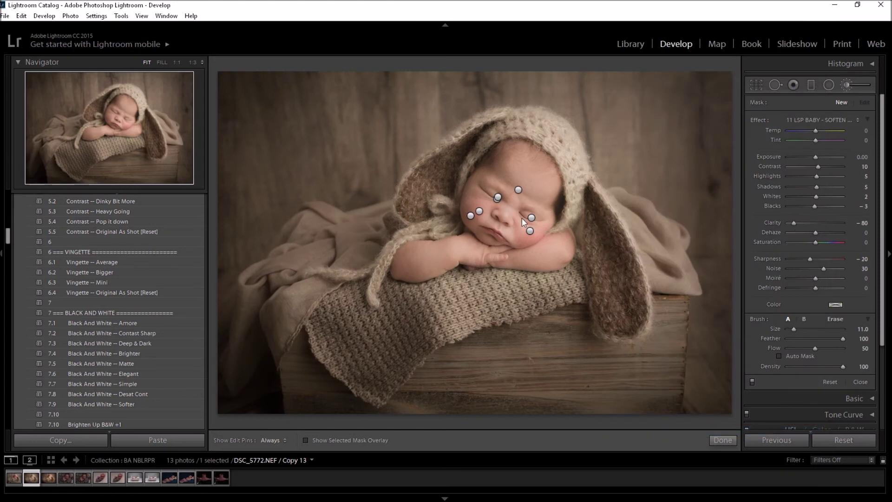
{"action": "left_click", "coordinate": [193, 63]}
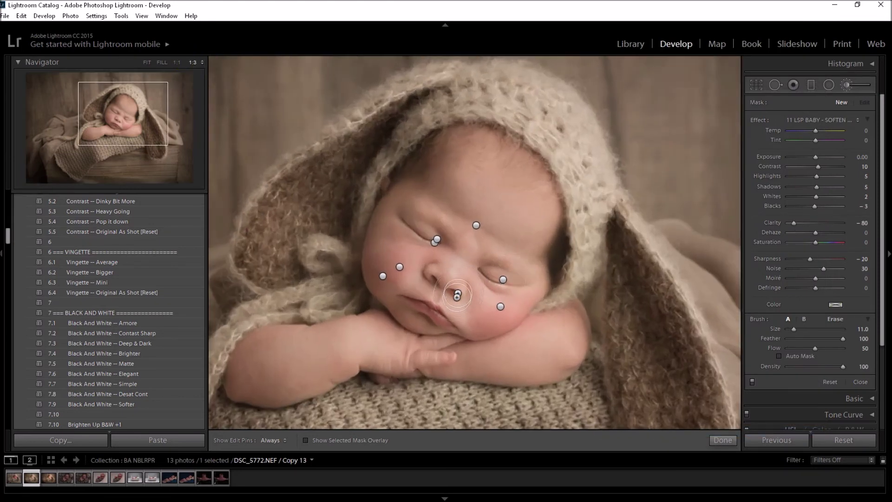
{"action": "scroll", "coordinate": [474, 308], "scroll_direction": "down", "scroll_amount": 5}
{"action": "key", "text": "h"}
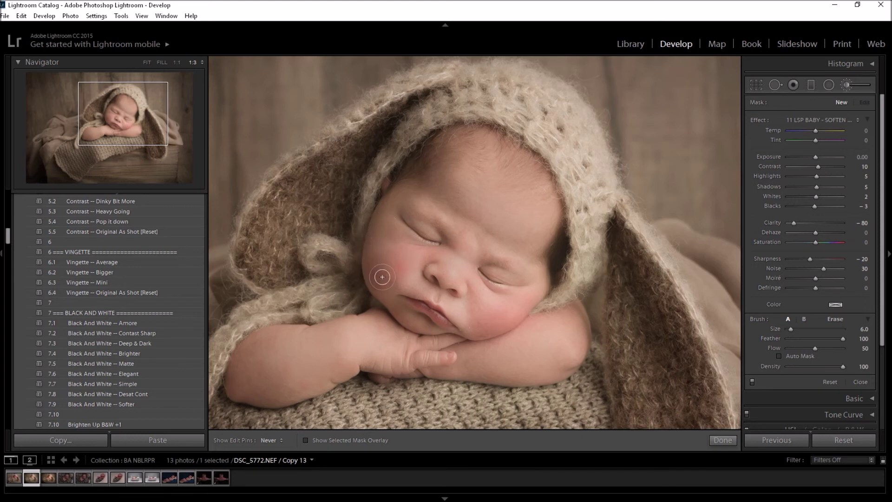
{"action": "left_click", "coordinate": [525, 302]}
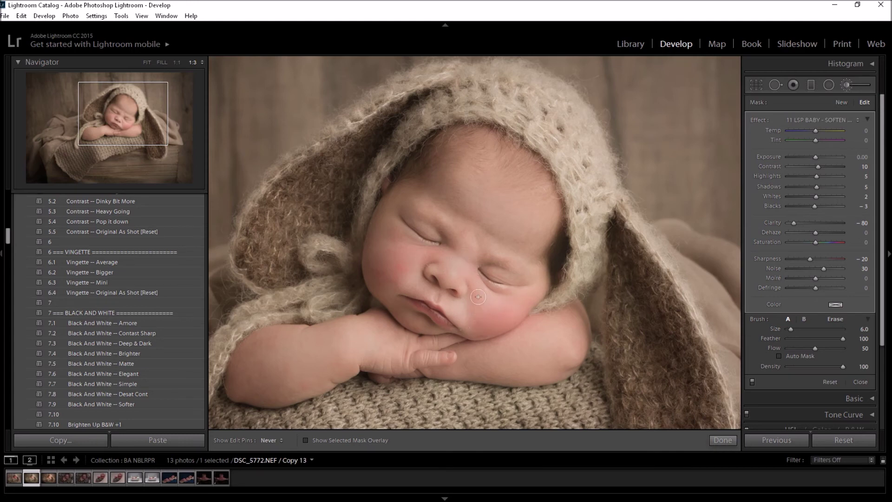
Step: Extend the skin softening over the baby's forearm with the brush at size 11
{"action": "key", "text": "h"}
{"action": "scroll", "coordinate": [318, 362], "scroll_direction": "up", "scroll_amount": 3}
{"action": "key", "text": "h"}
{"action": "scroll", "coordinate": [251, 388], "scroll_direction": "up", "scroll_amount": 2}
{"action": "mouse_move", "coordinate": [251, 389]}
{"action": "left_mouse_down"}
{"action": "mouse_move", "coordinate": [325, 356]}
{"action": "mouse_move", "coordinate": [319, 362]}
{"action": "mouse_move", "coordinate": [342, 343]}
{"action": "mouse_move", "coordinate": [253, 357]}
{"action": "mouse_move", "coordinate": [310, 348]}
{"action": "mouse_move", "coordinate": [266, 343]}
{"action": "mouse_move", "coordinate": [290, 347]}
{"action": "mouse_move", "coordinate": [258, 365]}
{"action": "mouse_move", "coordinate": [255, 351]}
{"action": "mouse_move", "coordinate": [278, 351]}
{"action": "mouse_move", "coordinate": [271, 375]}
{"action": "mouse_move", "coordinate": [259, 369]}
{"action": "mouse_move", "coordinate": [343, 358]}
{"action": "left_mouse_up"}
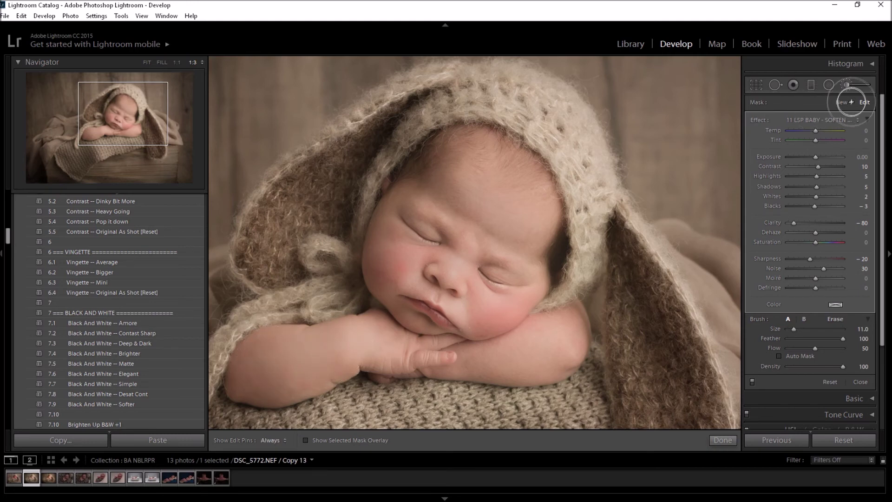
{"action": "key", "text": "h"}
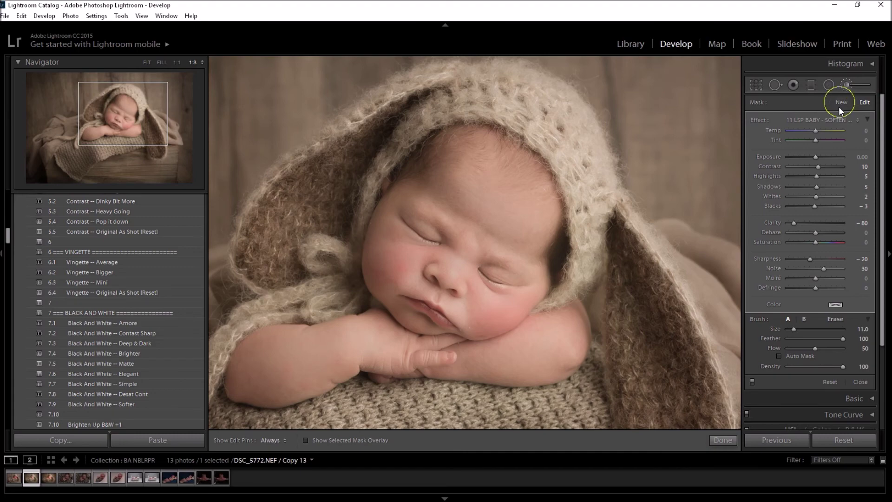
Step: Create a new brush adjustment with the 06 LSP BABY - REDUCE THE REDS preset and paint the baby's face at size 26
{"action": "left_click", "coordinate": [838, 121]}
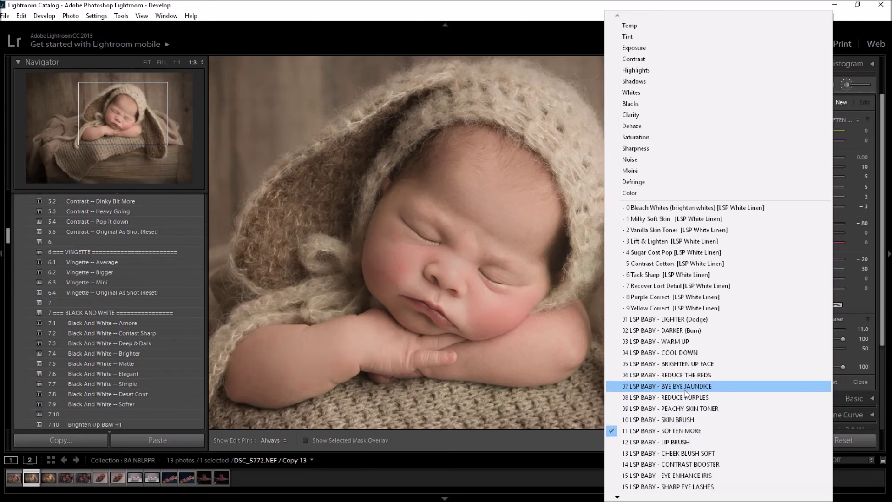
{"action": "left_click", "coordinate": [679, 375]}
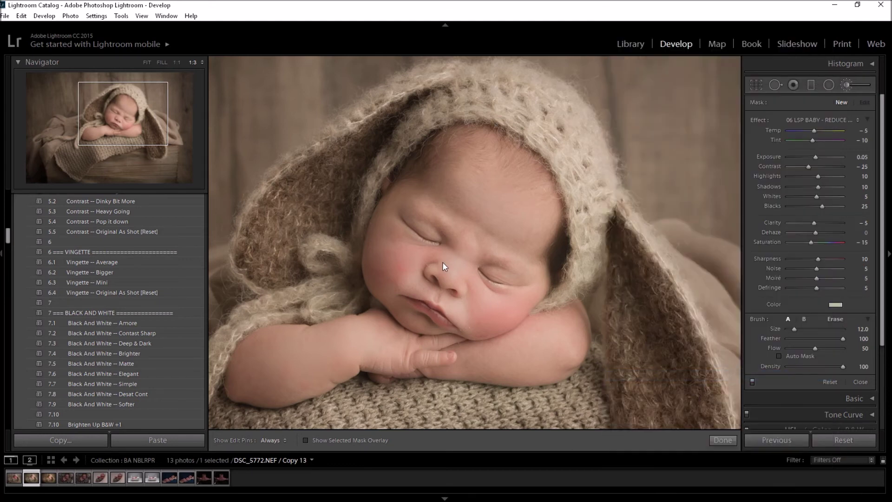
{"action": "scroll", "coordinate": [454, 263], "scroll_direction": "up", "scroll_amount": 4}
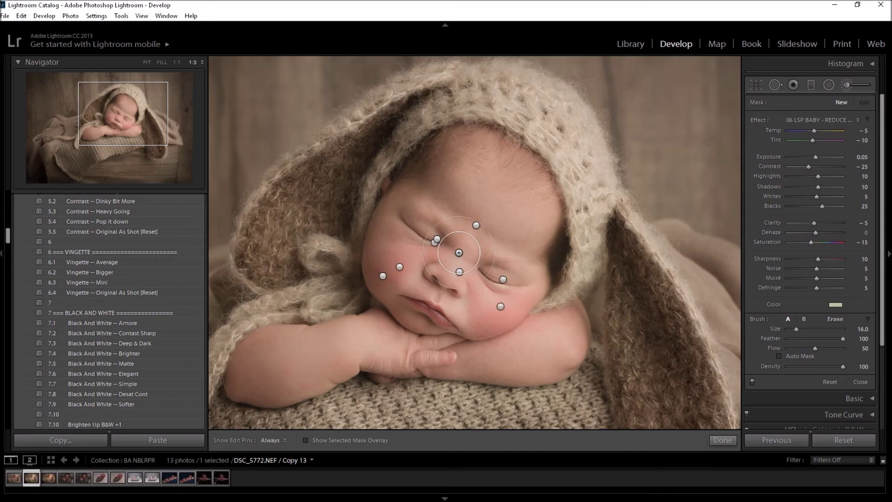
{"action": "scroll", "coordinate": [460, 259], "scroll_direction": "up", "scroll_amount": 3}
{"action": "key", "text": "h"}
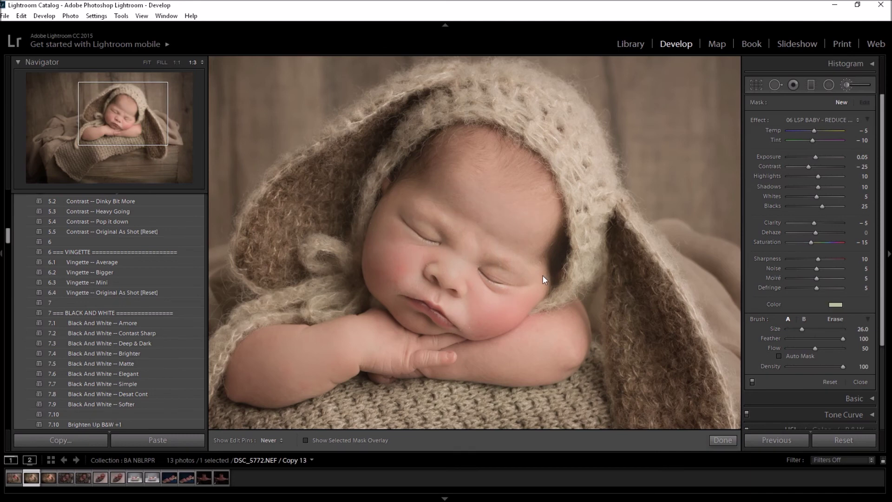
{"action": "key", "text": "h"}
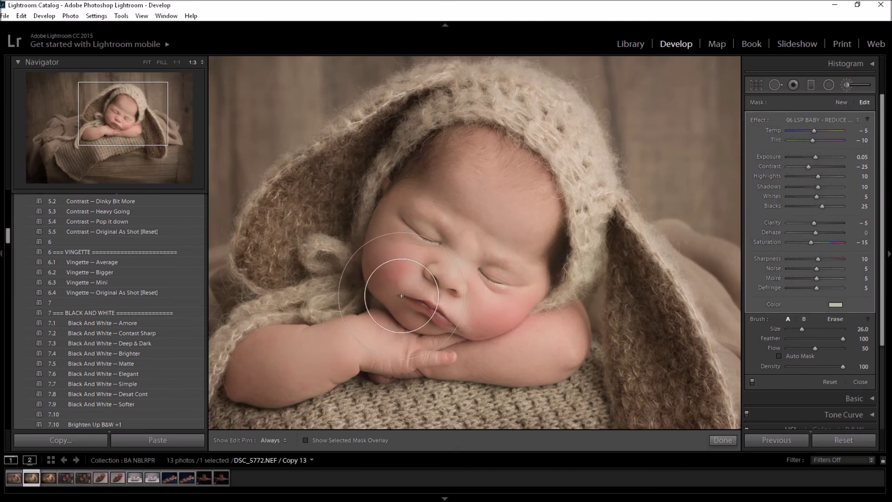
{"action": "left_click_drag", "start_coordinate": [404, 296], "coordinate": [420, 285]}
Step: Erase the red reduction from the baby's forehead with the erase brush at size 32
{"action": "key", "text": "alt"}
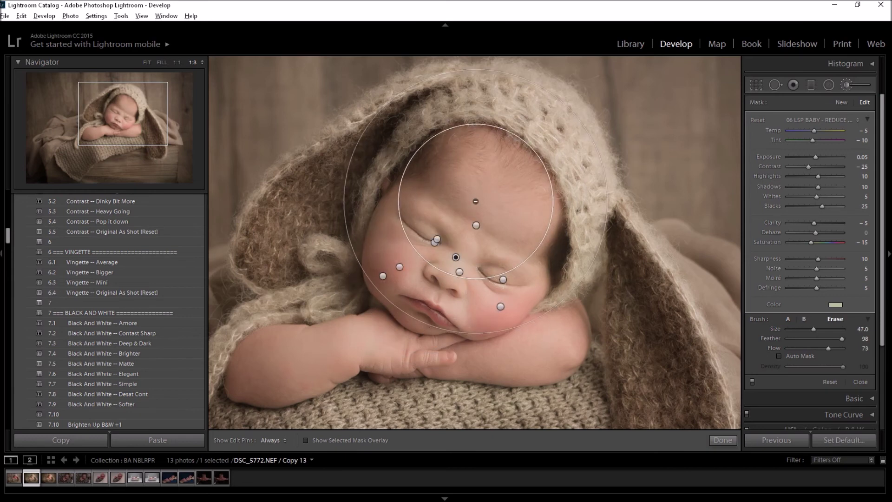
{"action": "scroll", "coordinate": [495, 205], "scroll_direction": "down", "scroll_amount": 3}
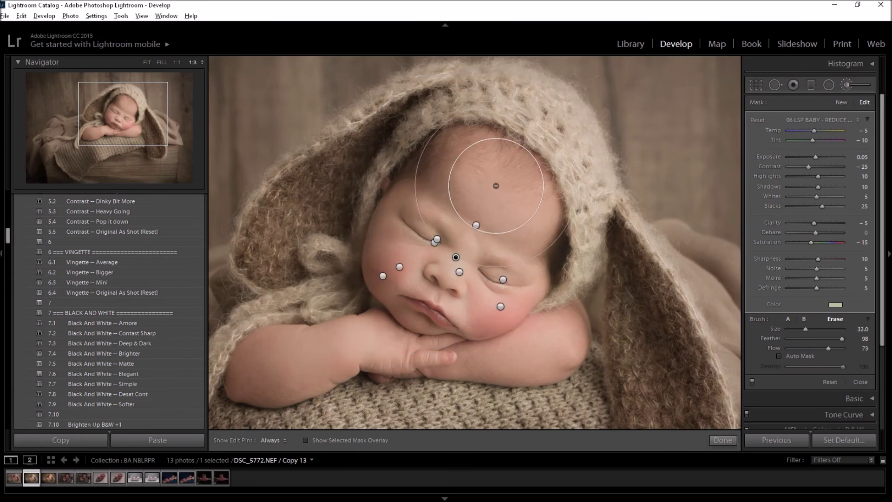
{"action": "key", "text": "h"}
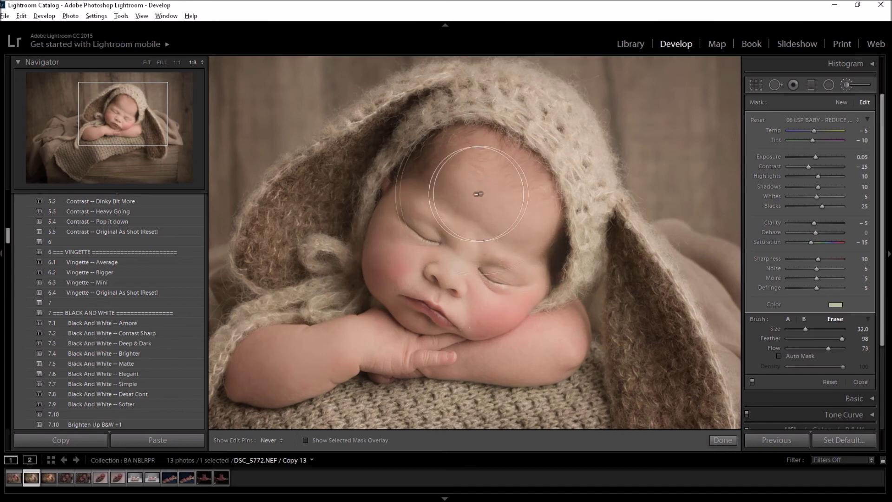
Step: Try a new brush adjustment with the 09 LSP BABY - PEACHY SKIN TONER preset on the baby's face at size 13
{"action": "left_click", "coordinate": [841, 102]}
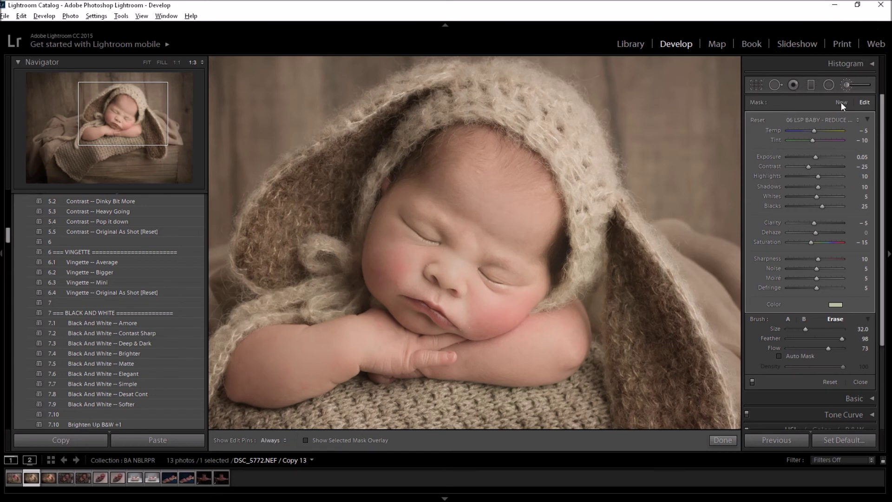
{"action": "left_click", "coordinate": [841, 103]}
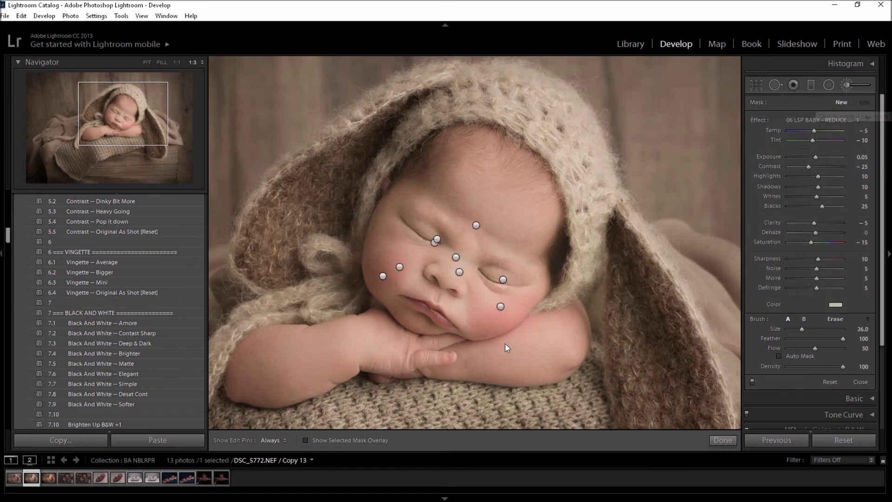
{"action": "left_click", "coordinate": [476, 227]}
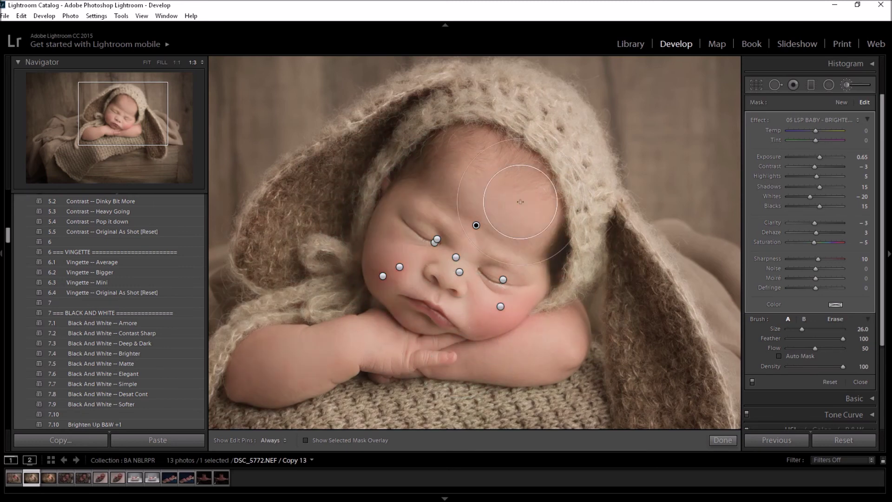
{"action": "left_click", "coordinate": [840, 104]}
{"action": "left_click", "coordinate": [841, 120]}
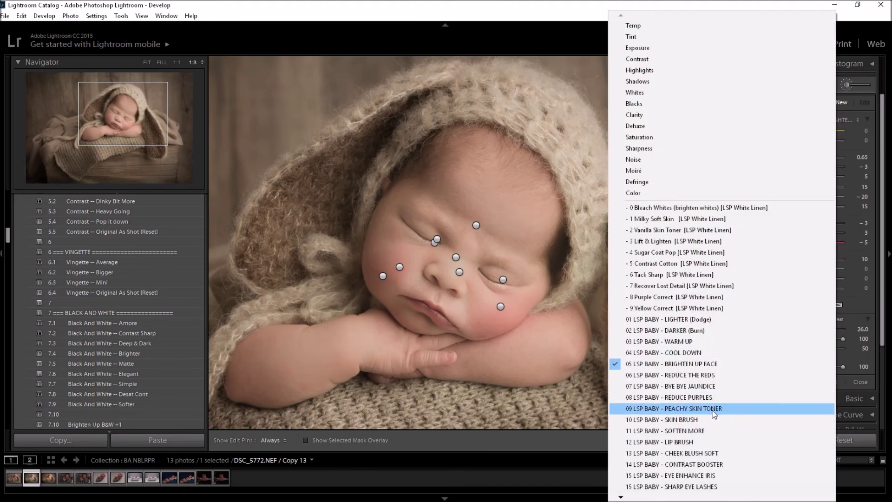
{"action": "left_click", "coordinate": [714, 409]}
{"action": "scroll", "coordinate": [511, 246], "scroll_direction": "down", "scroll_amount": 5}
{"action": "scroll", "coordinate": [494, 210], "scroll_direction": "down", "scroll_amount": 2}
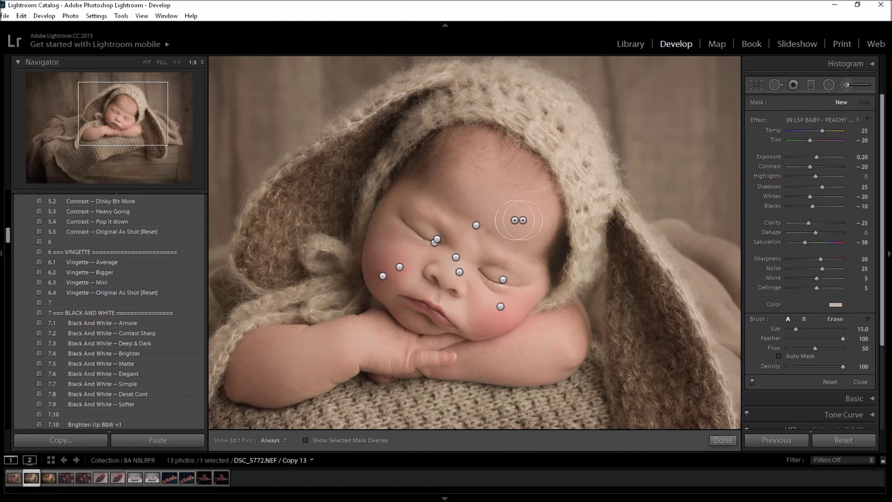
{"action": "scroll", "coordinate": [516, 232], "scroll_direction": "down", "scroll_amount": 1}
{"action": "key", "text": "h"}
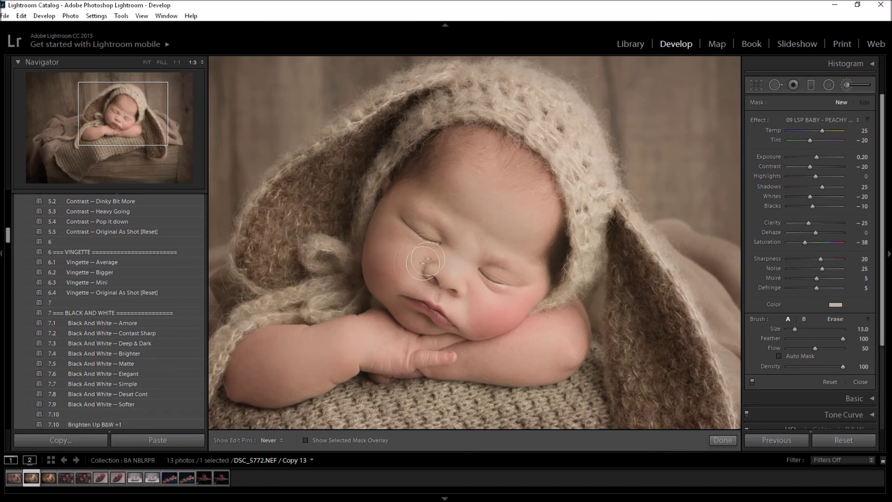
Step: Repaint the peachy skin toner over the baby's face, and delete that adjustment before closing the brush
{"action": "key", "text": "ctrl+z"}
{"action": "key", "text": "h"}
{"action": "mouse_move", "coordinate": [548, 212]}
{"action": "left_mouse_down"}
{"action": "mouse_move", "coordinate": [437, 257]}
{"action": "mouse_move", "coordinate": [465, 262]}
{"action": "mouse_move", "coordinate": [526, 207]}
{"action": "mouse_move", "coordinate": [517, 187]}
{"action": "mouse_move", "coordinate": [497, 221]}
{"action": "mouse_move", "coordinate": [520, 224]}
{"action": "mouse_move", "coordinate": [565, 315]}
{"action": "left_mouse_up"}
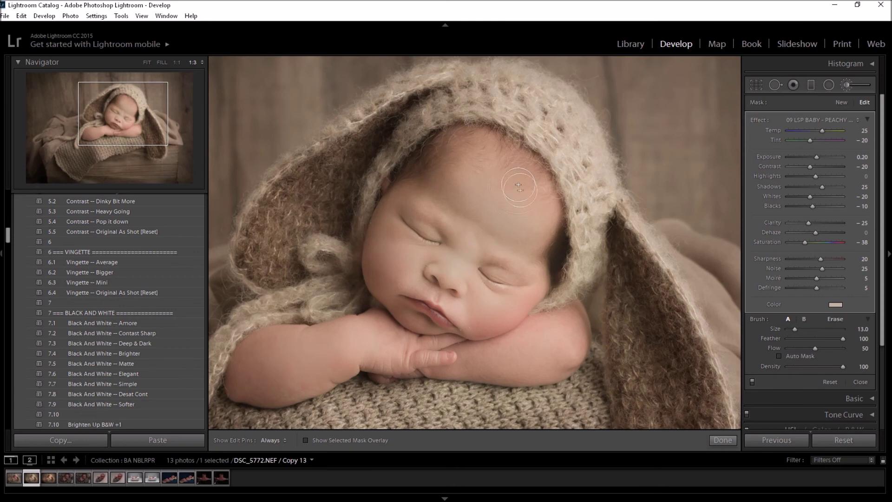
{"action": "key", "text": "h"}
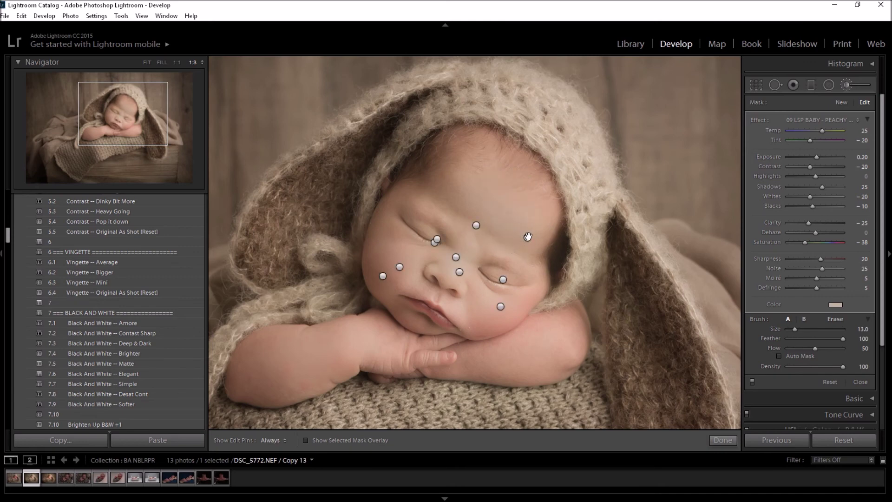
{"action": "key", "text": "Delete"}
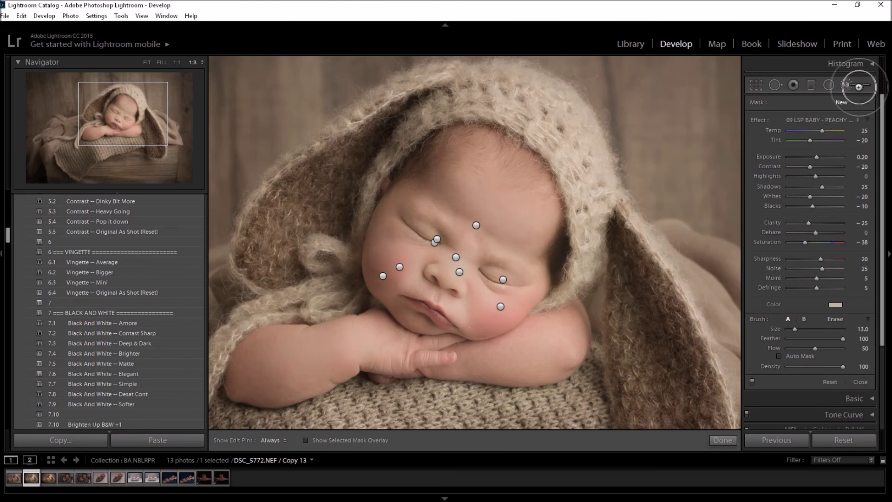
{"action": "left_click", "coordinate": [848, 86]}
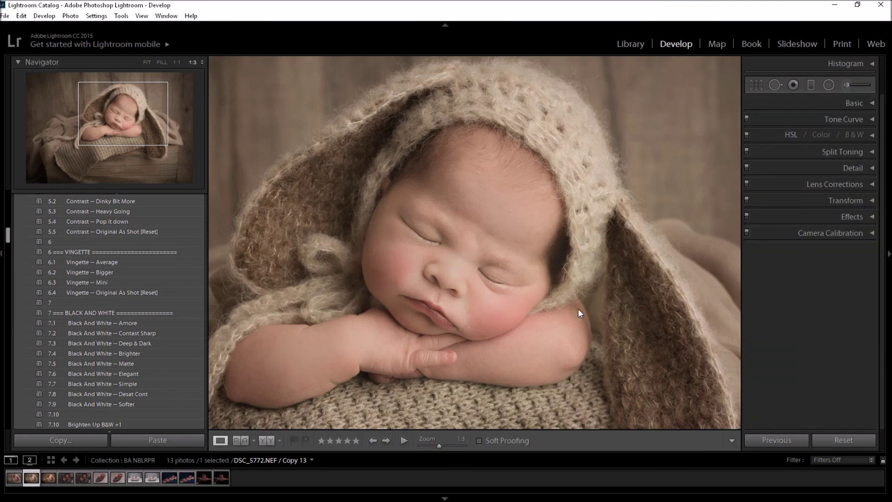
{"action": "left_click", "coordinate": [474, 312]}
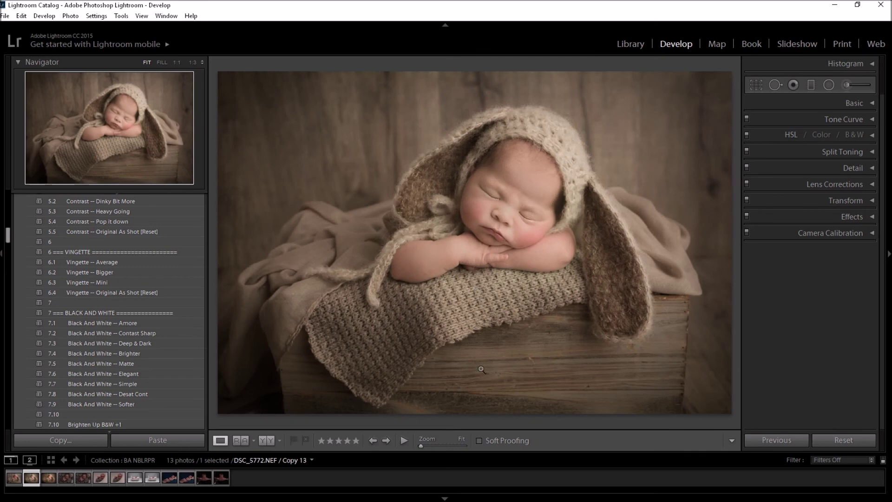
Step: Rename finishing preset 8.2, changing the word "Blue" to "Blur" in its name
{"action": "left_click_drag", "start_coordinate": [9, 234], "coordinate": [8, 248]}
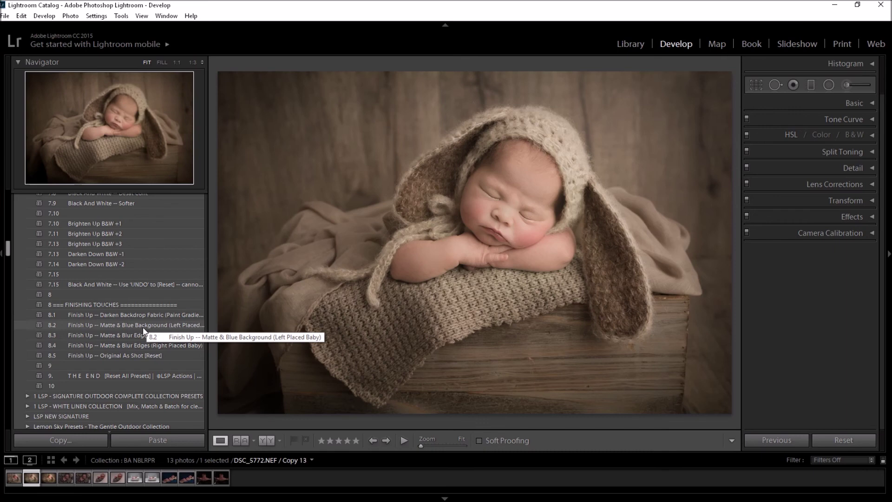
{"action": "right_click", "coordinate": [129, 322]}
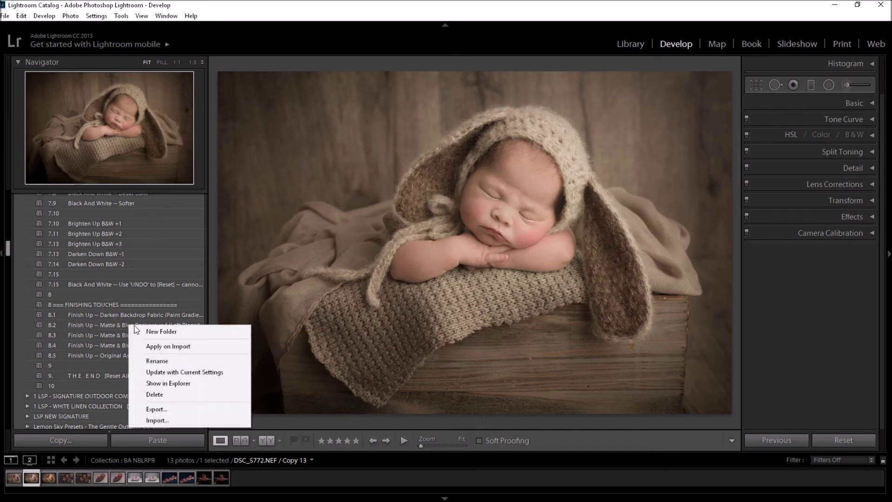
{"action": "left_click", "coordinate": [180, 363]}
{"action": "left_click_drag", "start_coordinate": [402, 240], "coordinate": [351, 233]}
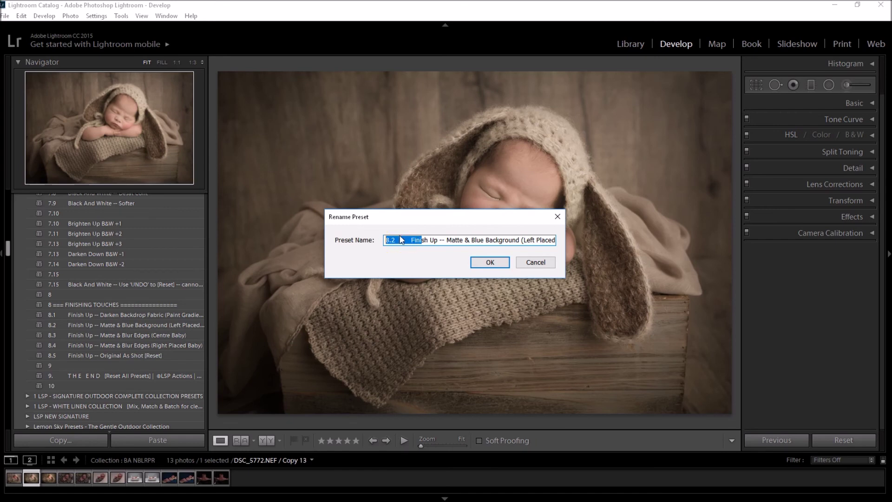
{"action": "left_click", "coordinate": [484, 242]}
{"action": "key", "text": "BackSpace"}
{"action": "type", "text": "r"}
{"action": "key", "text": "Return"}
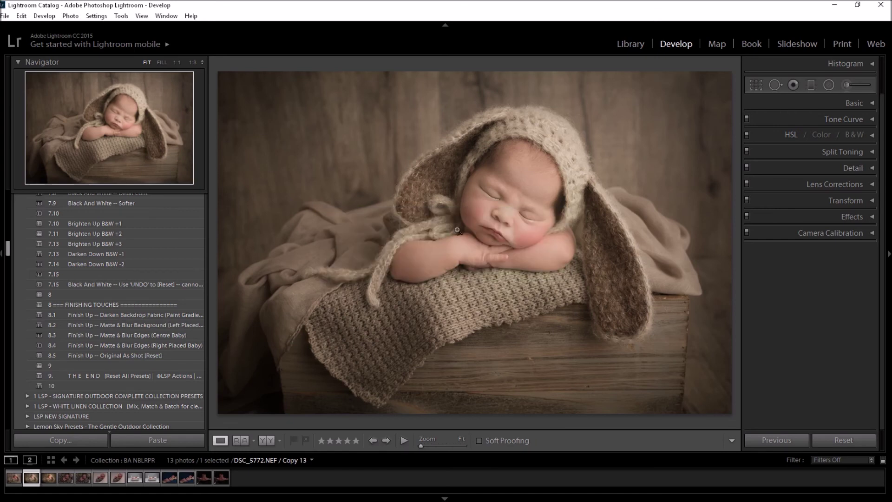
Step: Apply the 8.3 Finish Up – Matte & Blur Edges (Centre Baby) preset, comparing it against the 8.5 Original As Shot reset
{"action": "left_click", "coordinate": [144, 337]}
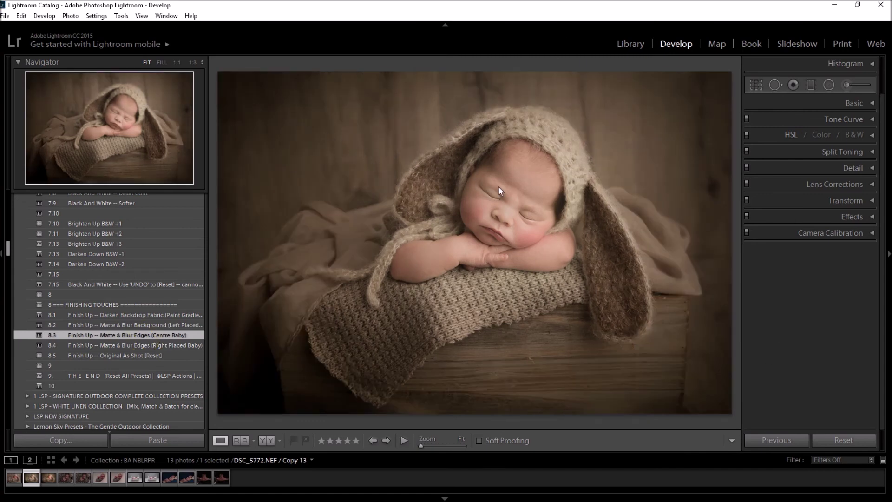
{"action": "left_click", "coordinate": [130, 355]}
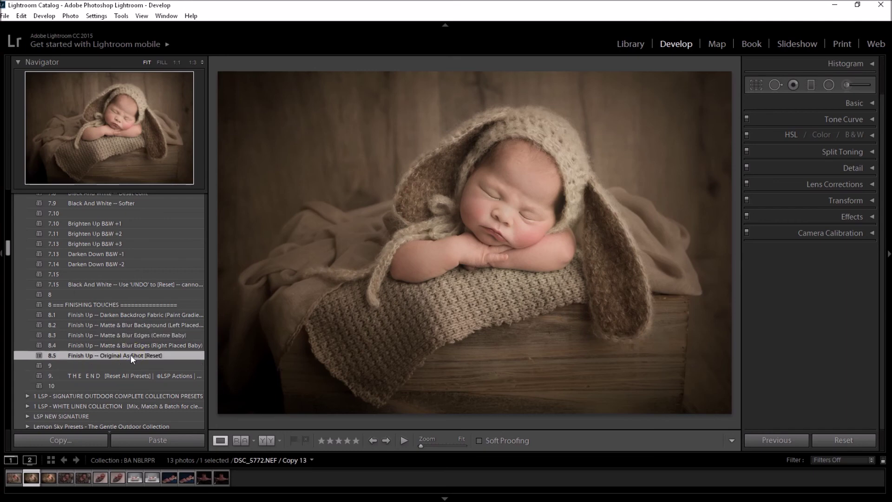
{"action": "left_click", "coordinate": [129, 336]}
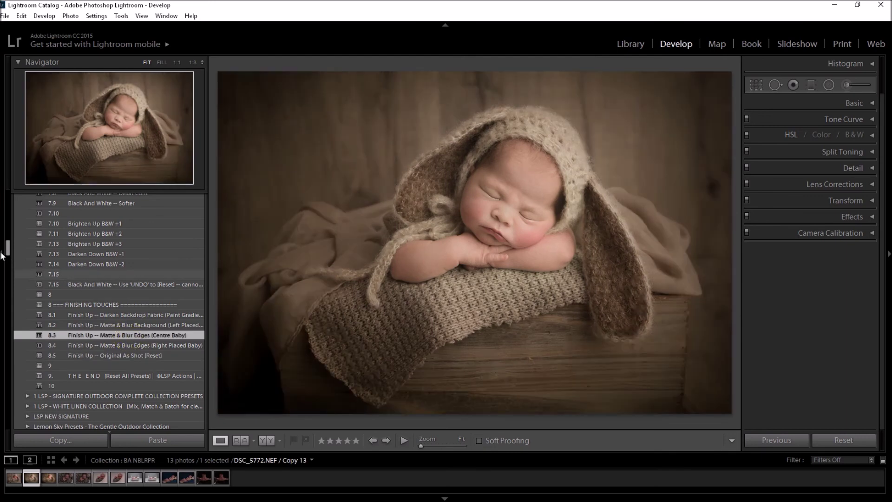
{"action": "left_click_drag", "start_coordinate": [7, 252], "coordinate": [9, 230]}
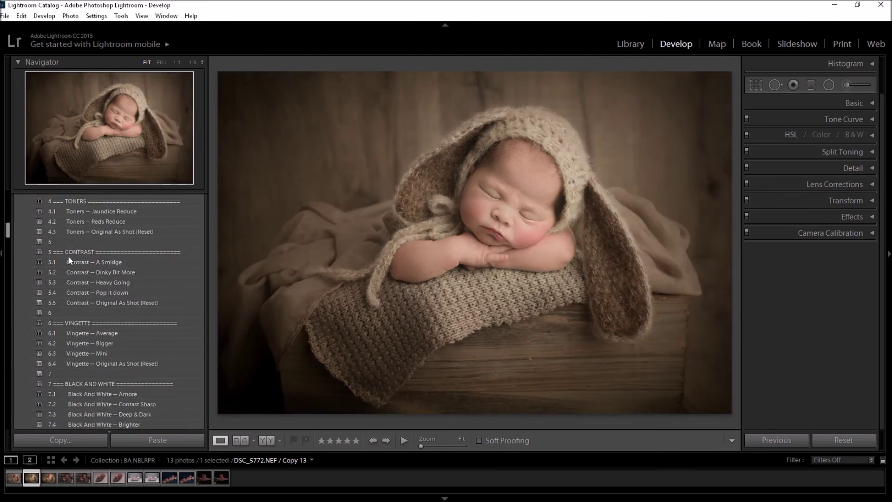
Step: Apply the presets 5.1 Contrast – A Smidge, 3.3 Recover – Brighten Highlights and 3.5 Recover – Deepen Shadows to the baby photo
{"action": "left_click", "coordinate": [122, 261]}
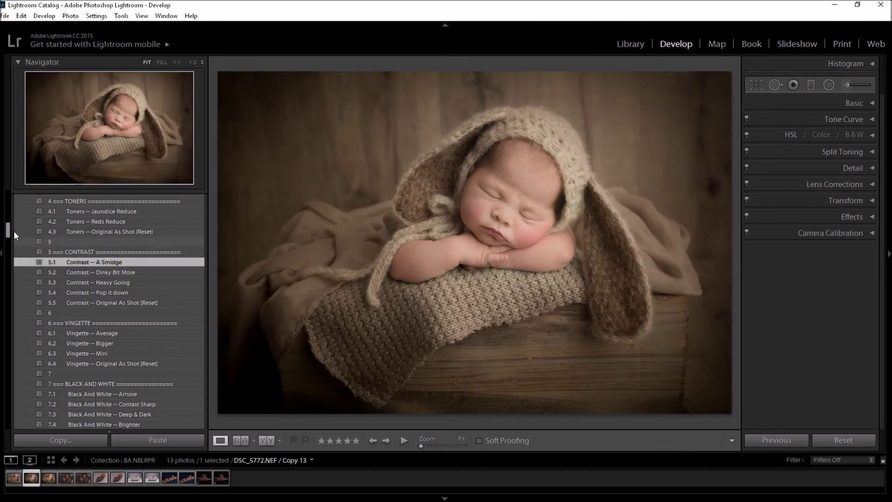
{"action": "left_click_drag", "start_coordinate": [8, 232], "coordinate": [6, 222]}
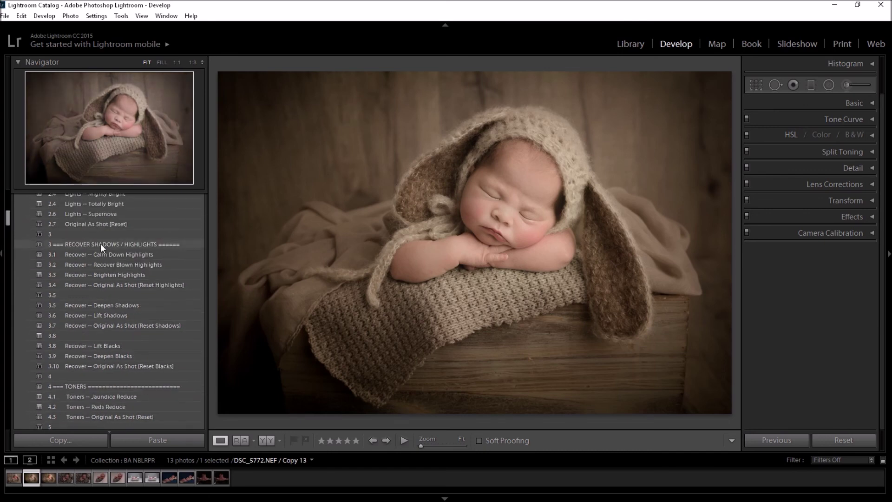
{"action": "left_click", "coordinate": [108, 275]}
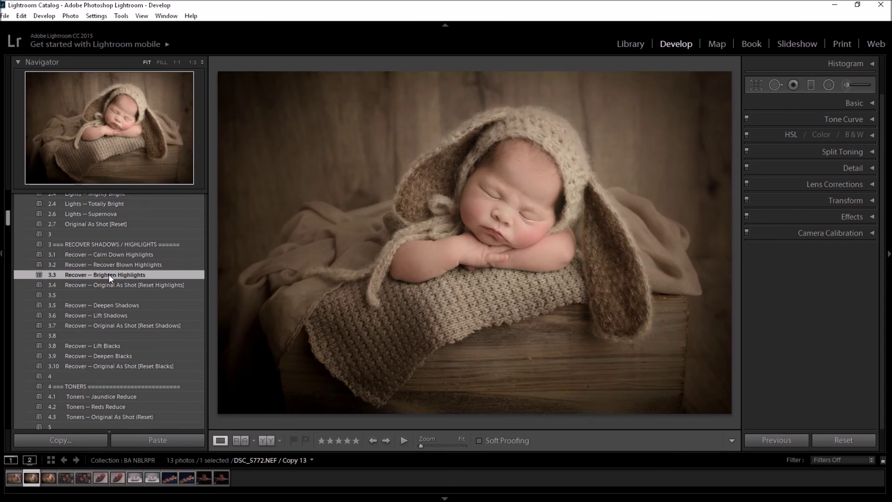
{"action": "left_click", "coordinate": [114, 305]}
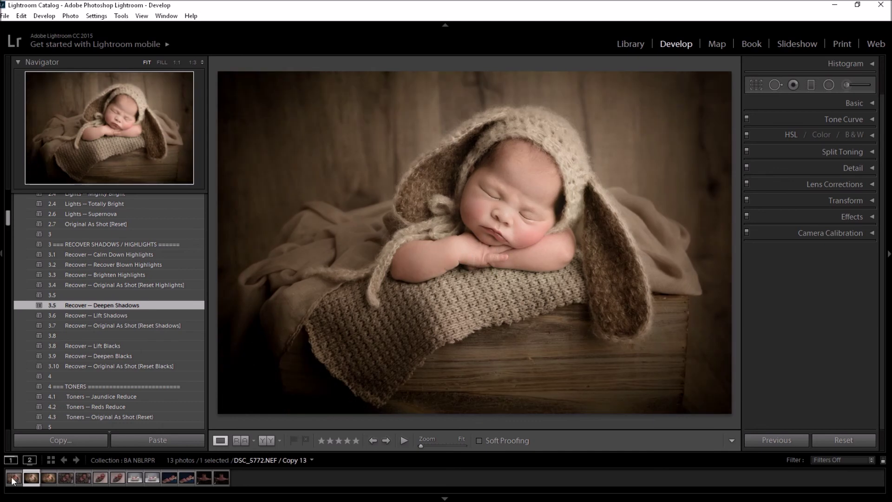
Step: Select the unedited first photo together with the edited copy and compare both side by side in the Library's Survey view
{"action": "key", "text": "shift+Left"}
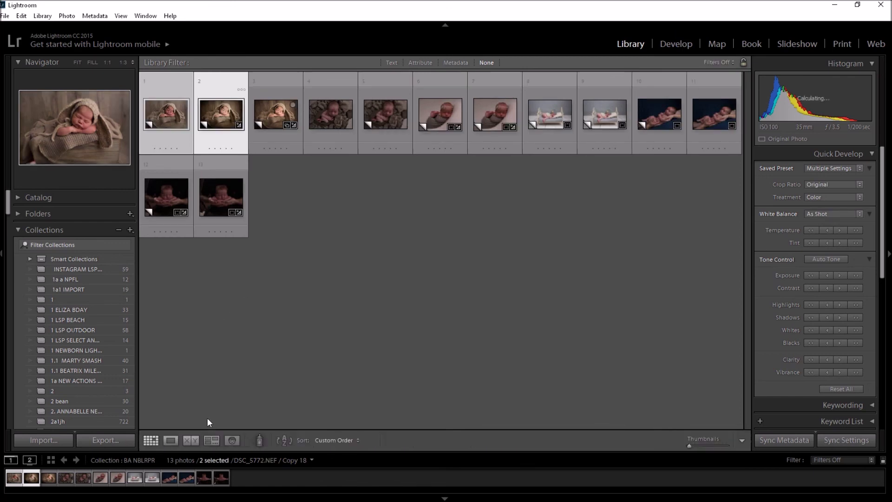
{"action": "left_click", "coordinate": [205, 441]}
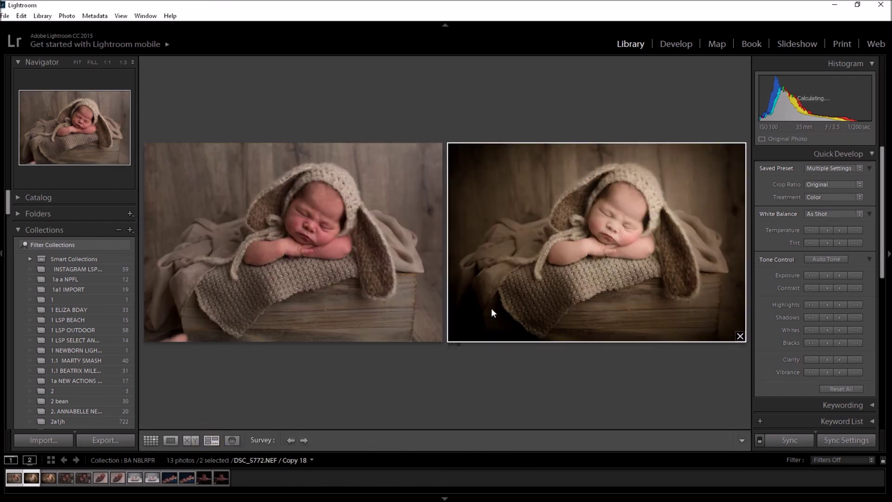